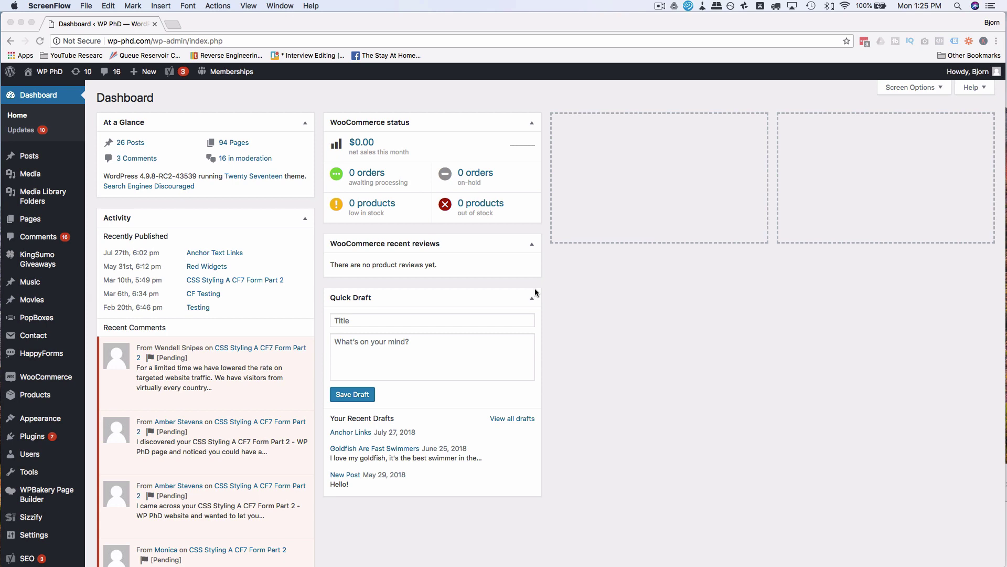
# - Create and publish a new page titled 'All My Posts'
pyautogui.click(79, 217)
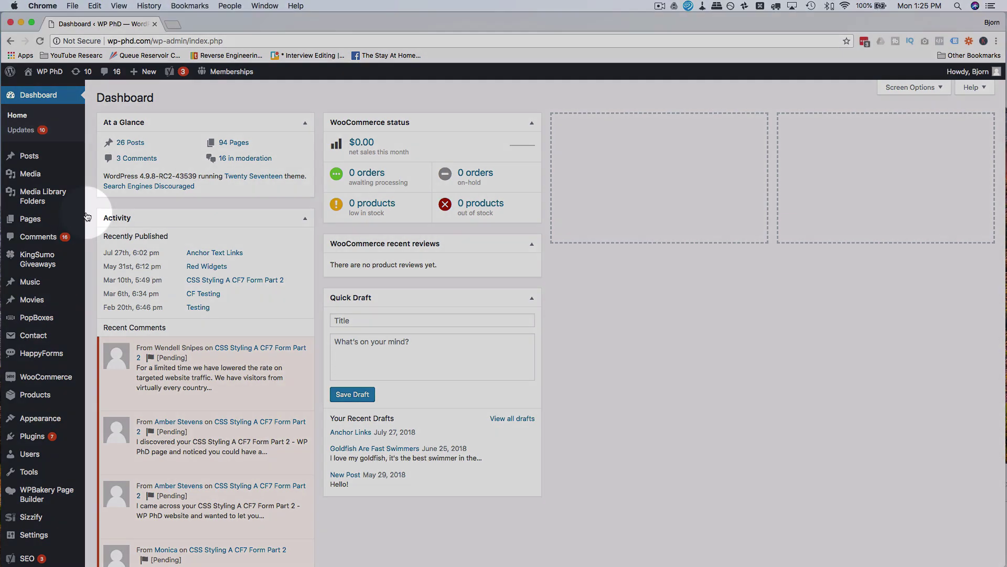
pyautogui.moveTo(78, 216)
pyautogui.click(101, 255)
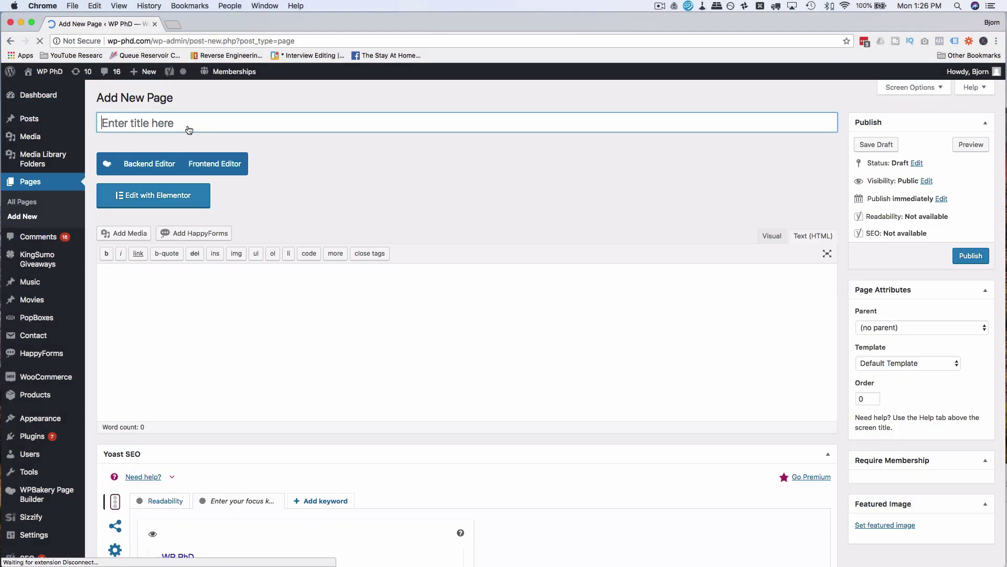
pyautogui.write('All My ')
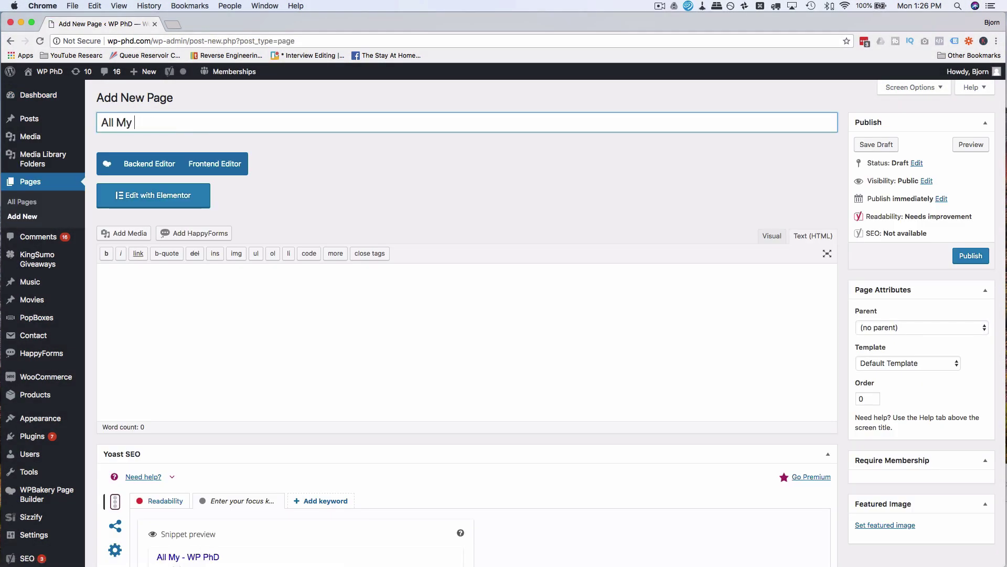
pyautogui.write('Posts')
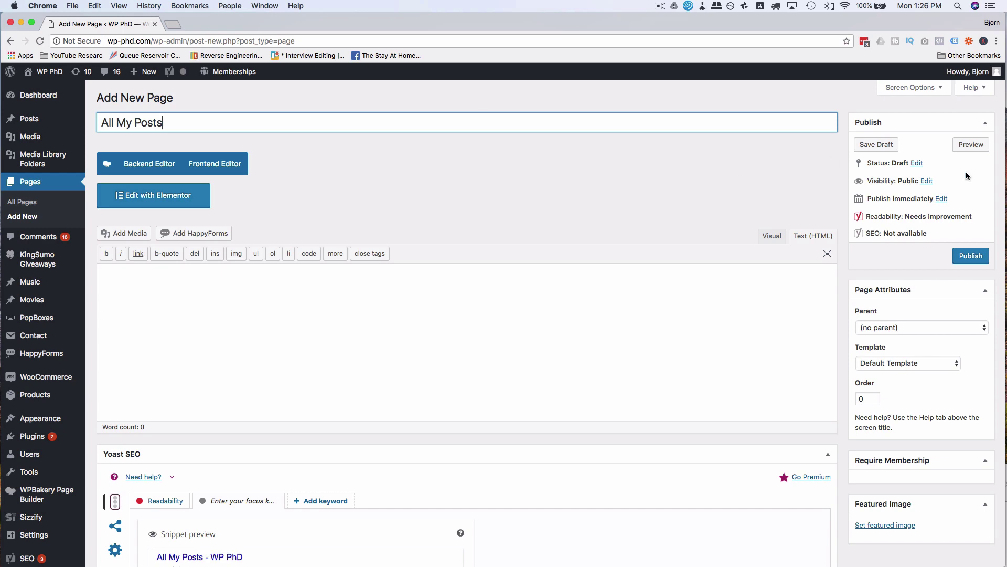
pyautogui.click(971, 255)
# - Open the page's permalink in a new tab, then return to the editor
pyautogui.click(213, 179)
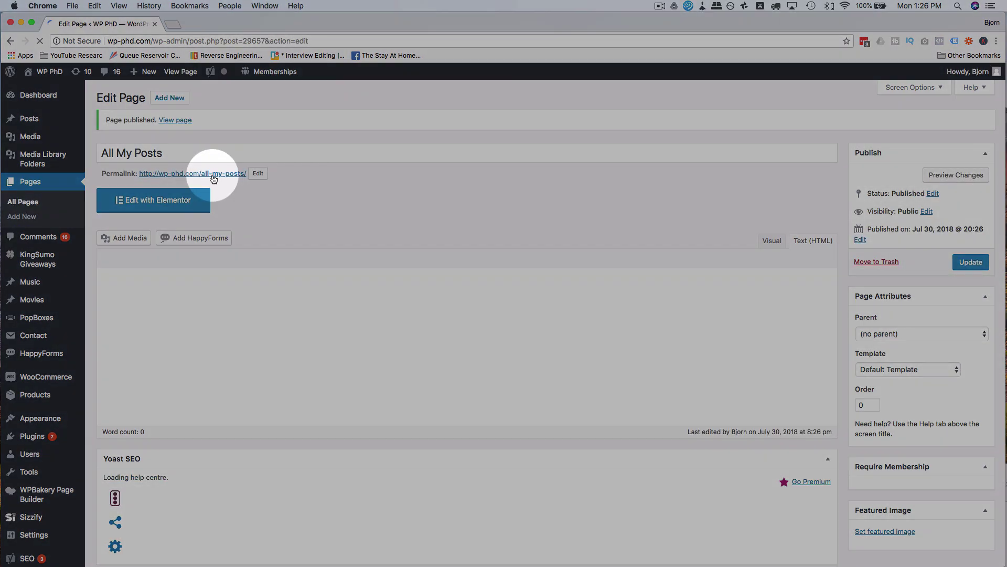
pyautogui.rightClick(209, 174)
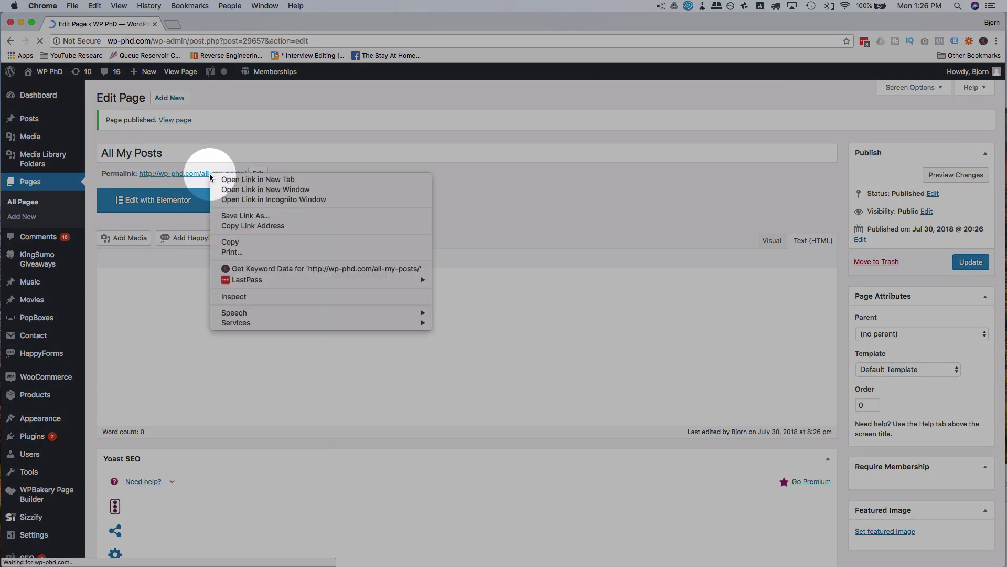
pyautogui.click(258, 180)
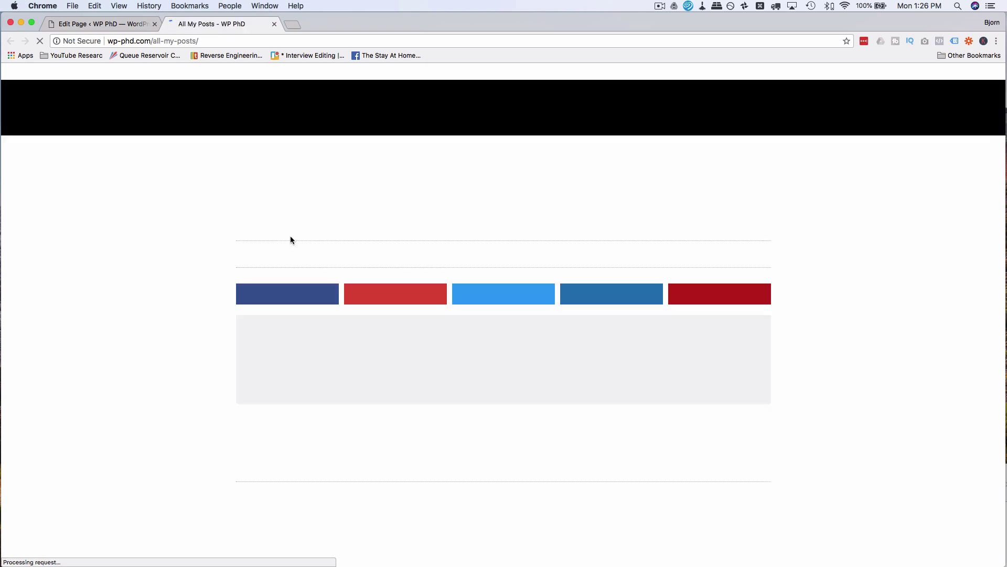
pyautogui.scroll(-5, 220, 211)
pyautogui.scroll(5, 220, 211)
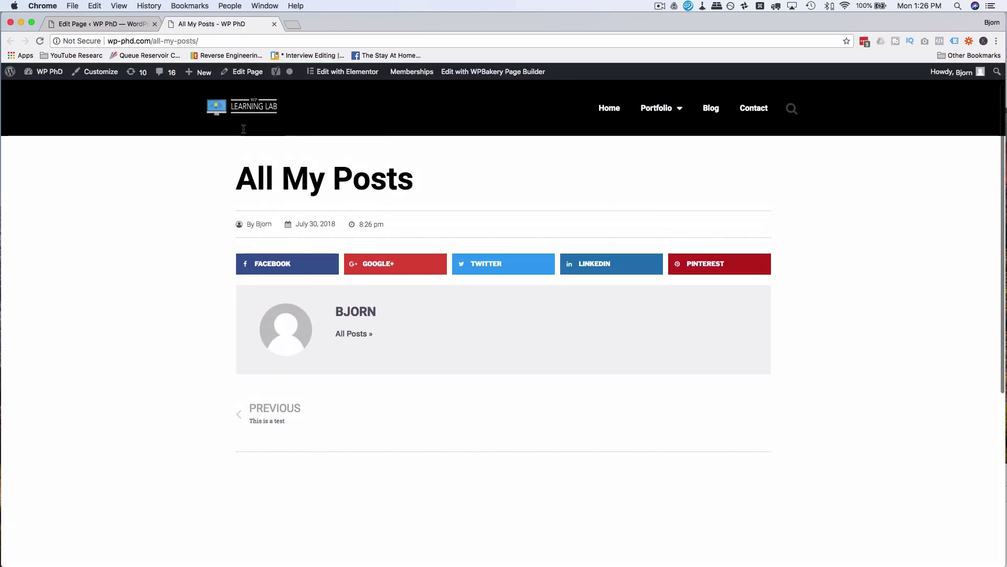
pyautogui.click(120, 25)
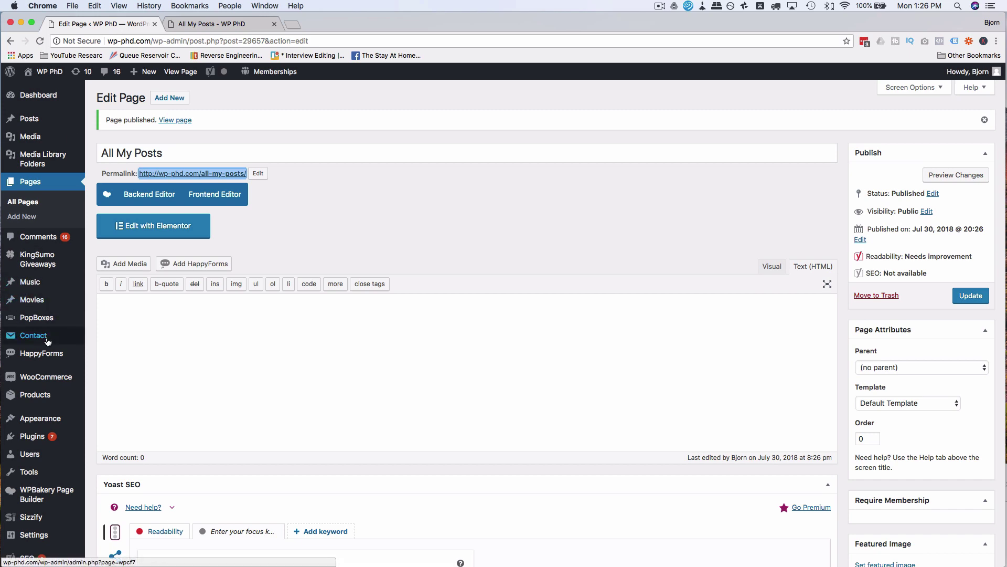
# - In Reading Settings, set Posts page to All My Posts and blog pages to show 1000 posts
pyautogui.scroll(-4, 47, 357)
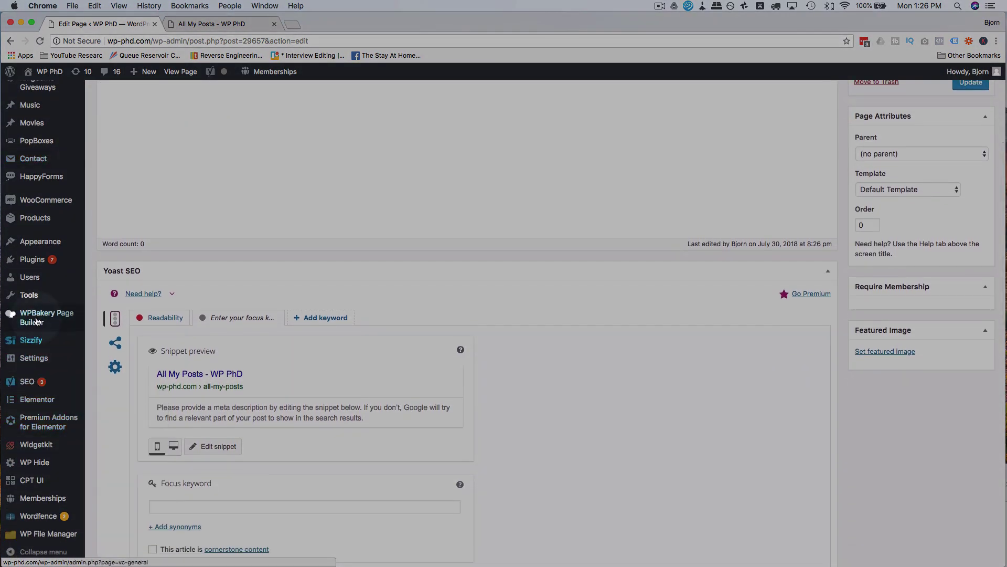
pyautogui.moveTo(44, 366)
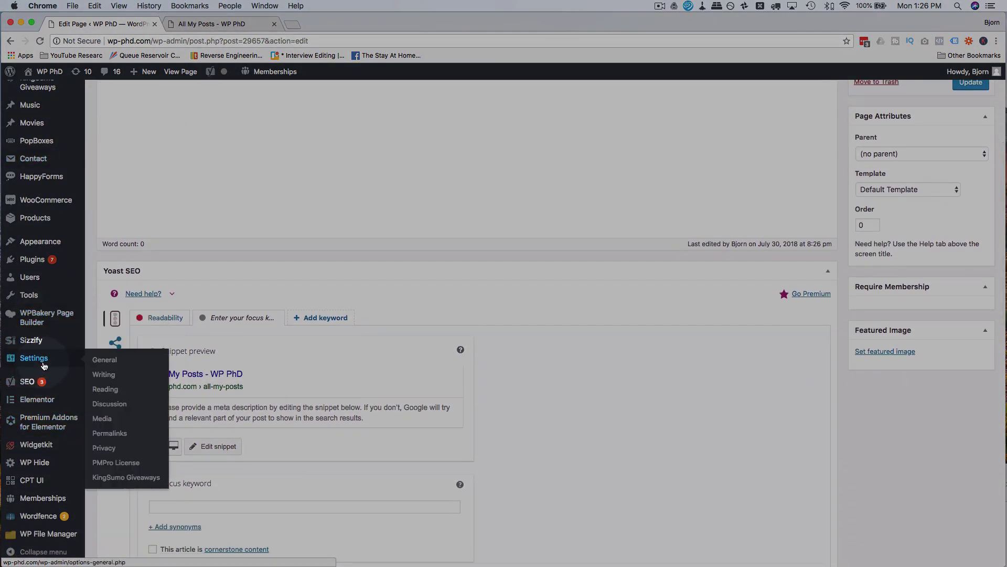
pyautogui.click(104, 389)
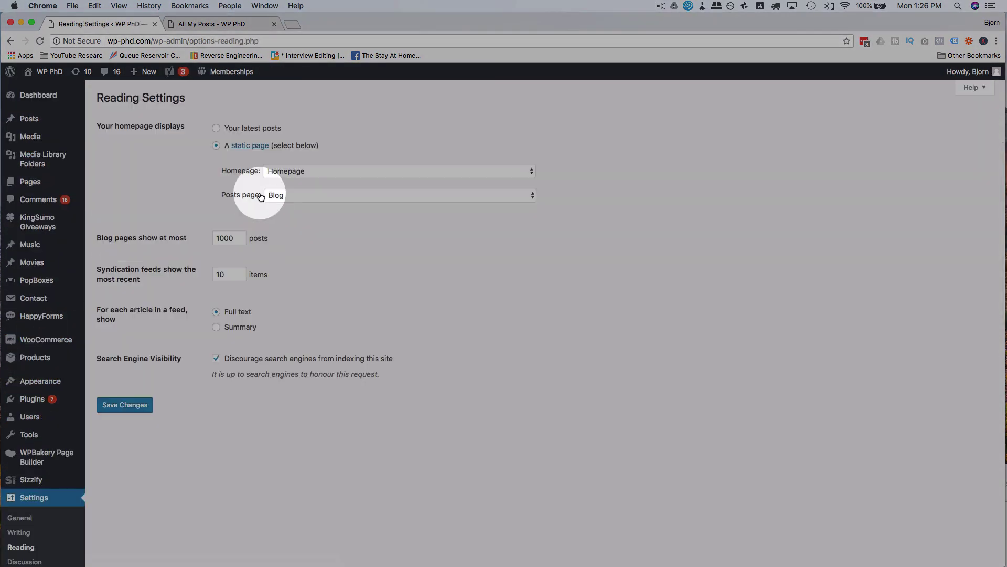
pyautogui.click(287, 194)
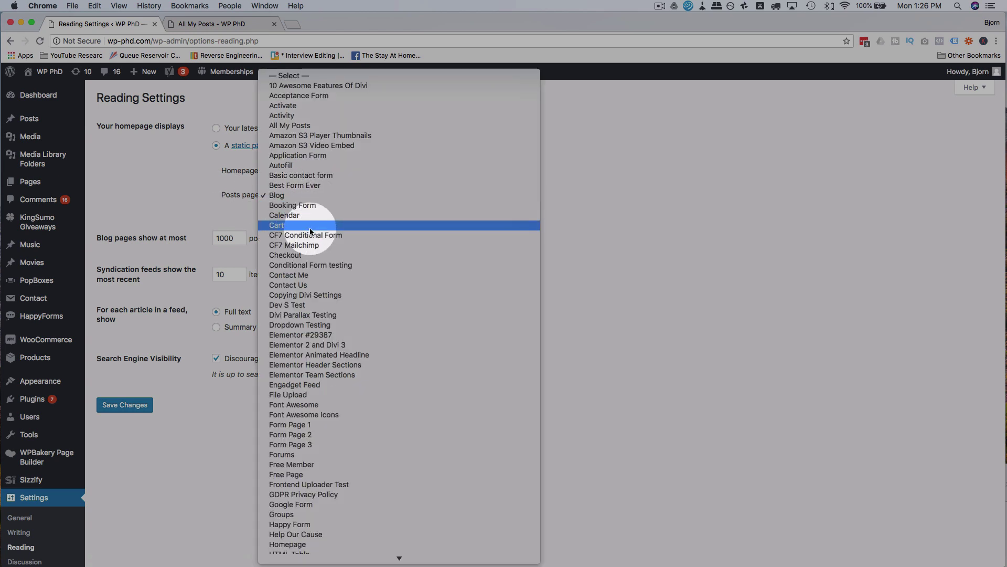
pyautogui.click(289, 128)
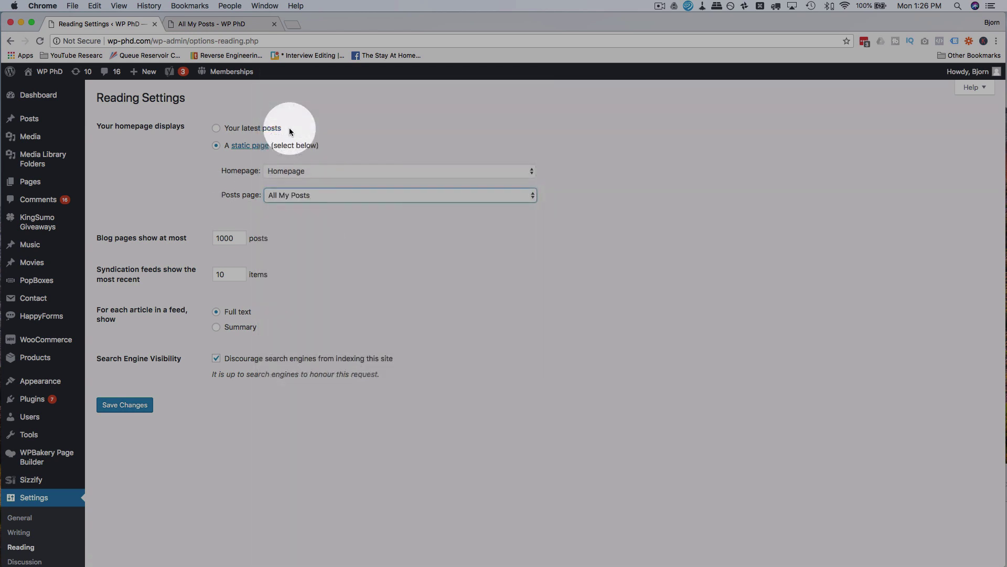
pyautogui.click(235, 239)
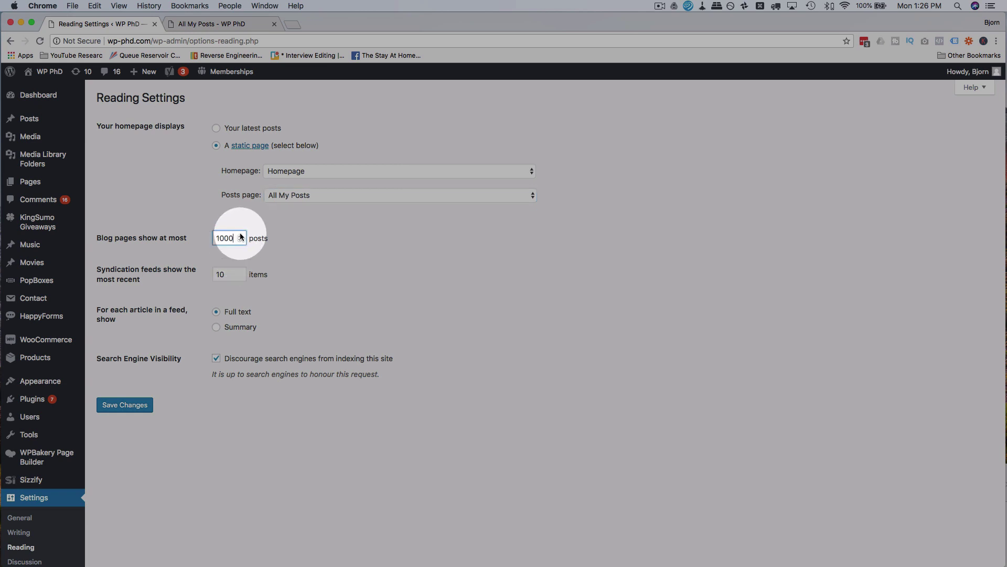
pyautogui.press('BackSpace')
pyautogui.write('00')
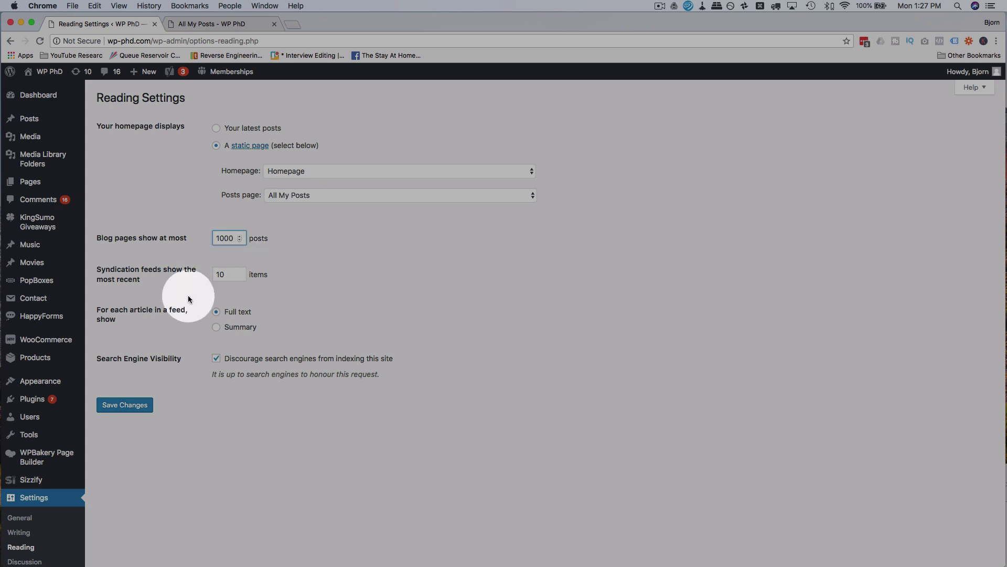
# - Save the Reading Settings and reload the live All My Posts page
pyautogui.click(133, 409)
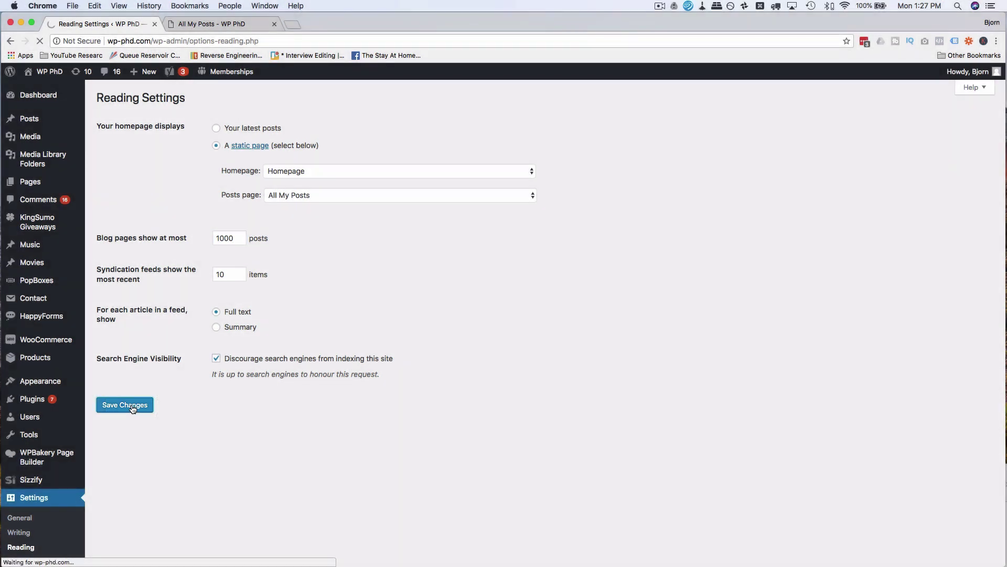
pyautogui.click(213, 27)
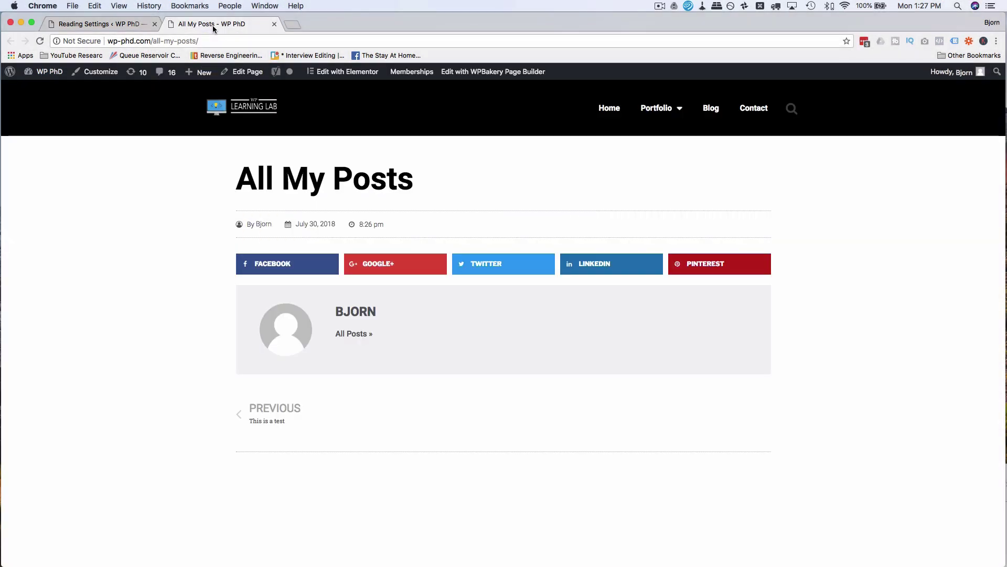
pyautogui.click(44, 43)
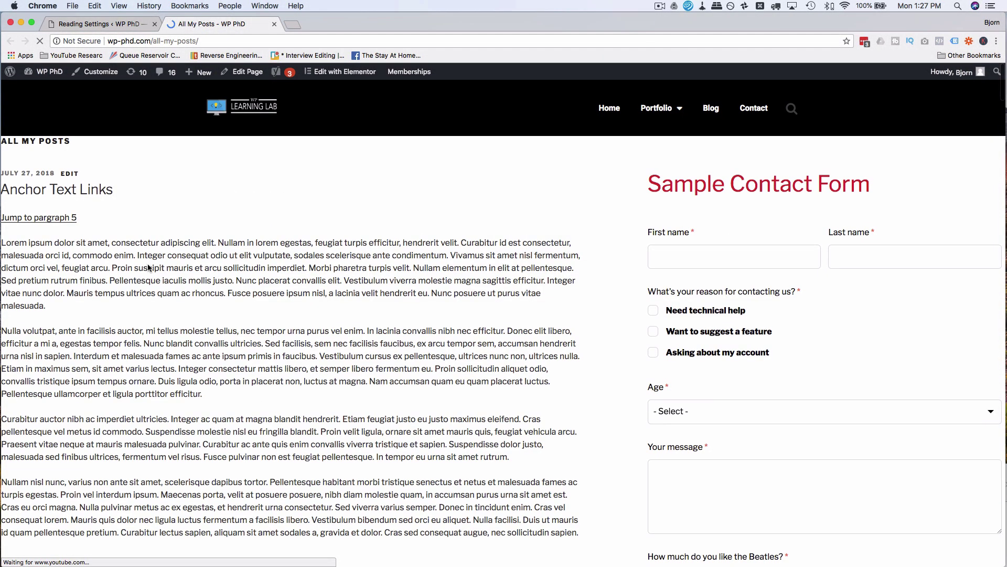
# - Scroll through the full post list on All My Posts, then go back to Reading Settings
pyautogui.scroll(-1, 126, 184)
pyautogui.scroll(-4, 125, 188)
pyautogui.scroll(5, 95, 189)
pyautogui.scroll(-3, 77, 190)
pyautogui.scroll(-15, 77, 190)
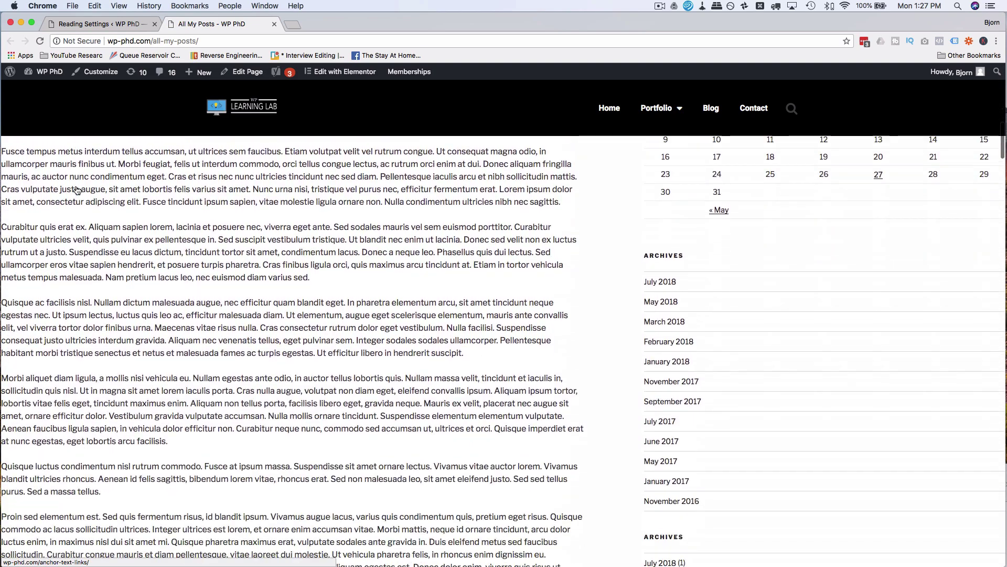
pyautogui.scroll(-15, 77, 190)
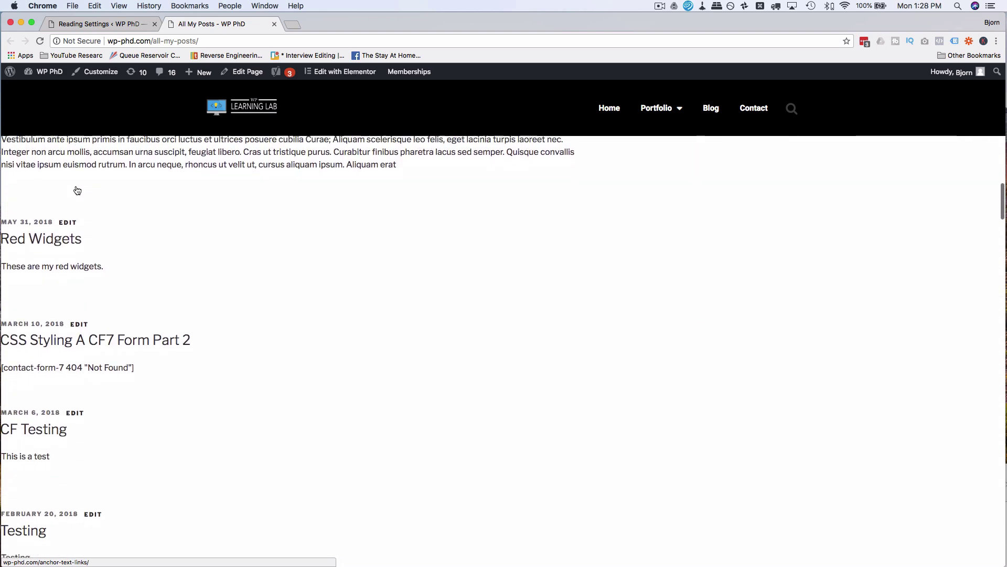
pyautogui.scroll(-8, 61, 255)
pyautogui.scroll(-20, 62, 255)
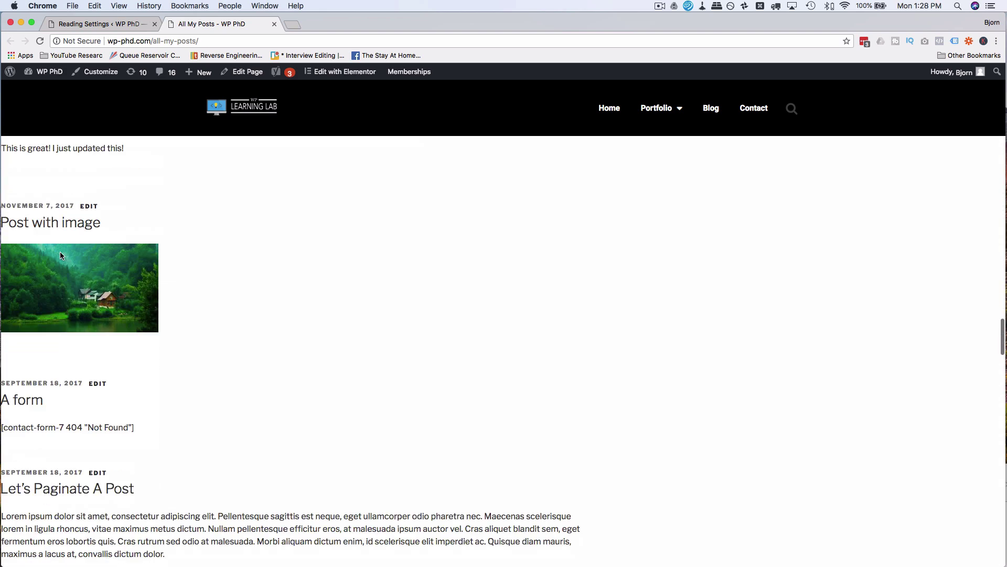
pyautogui.scroll(-20, 60, 255)
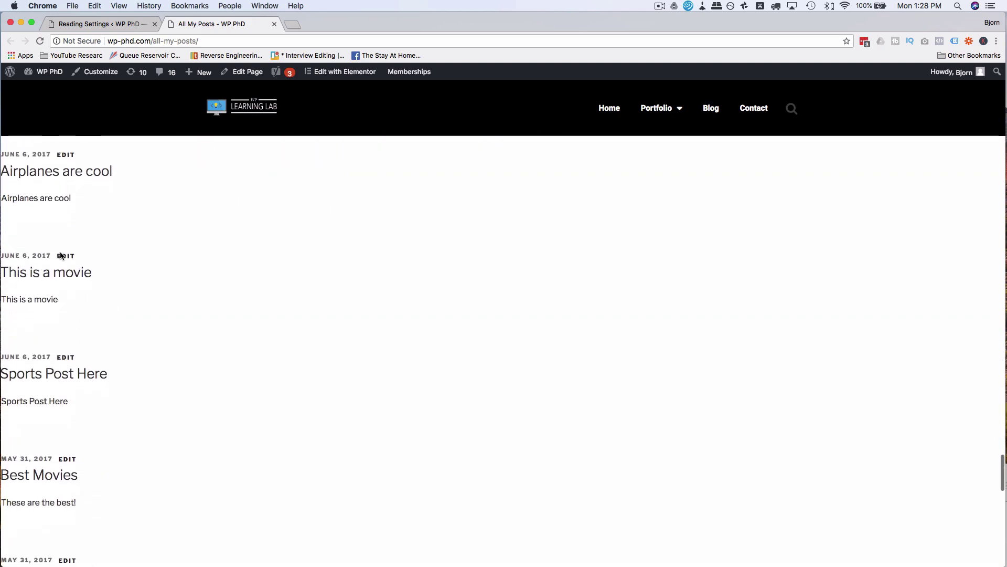
pyautogui.scroll(-15, 60, 255)
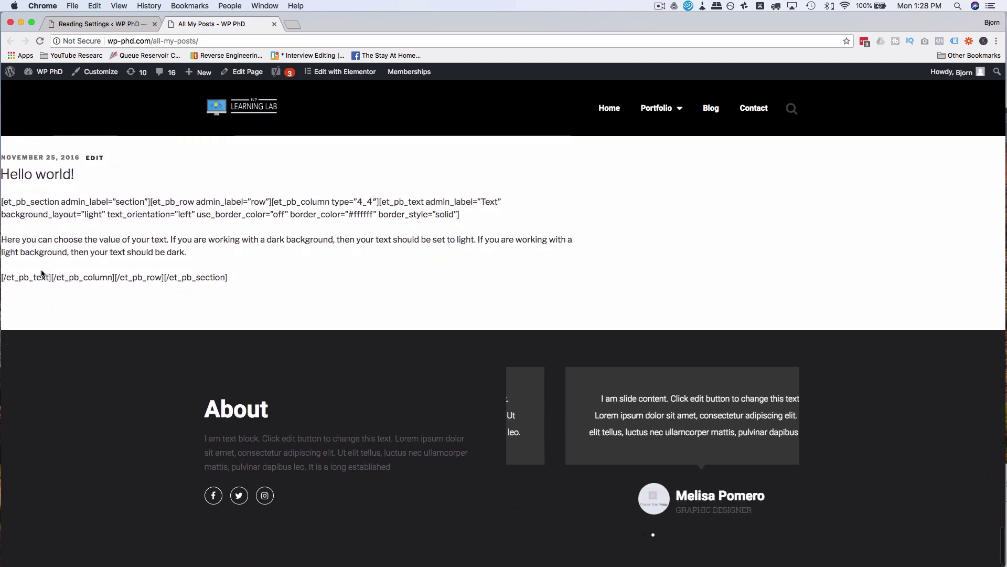
pyautogui.click(96, 25)
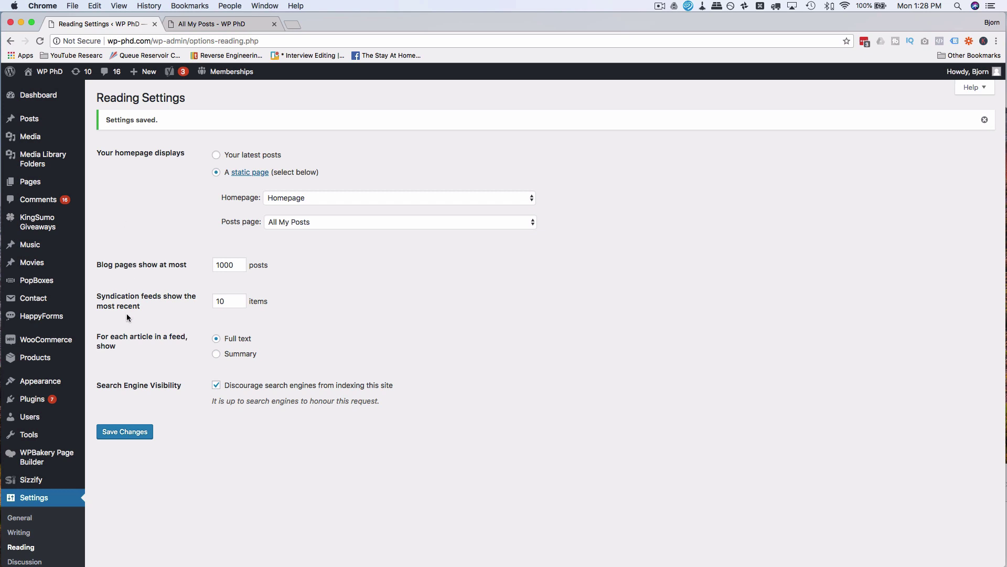
# - Search the plugin directory for 'simple yearly archive'
pyautogui.moveTo(30, 402)
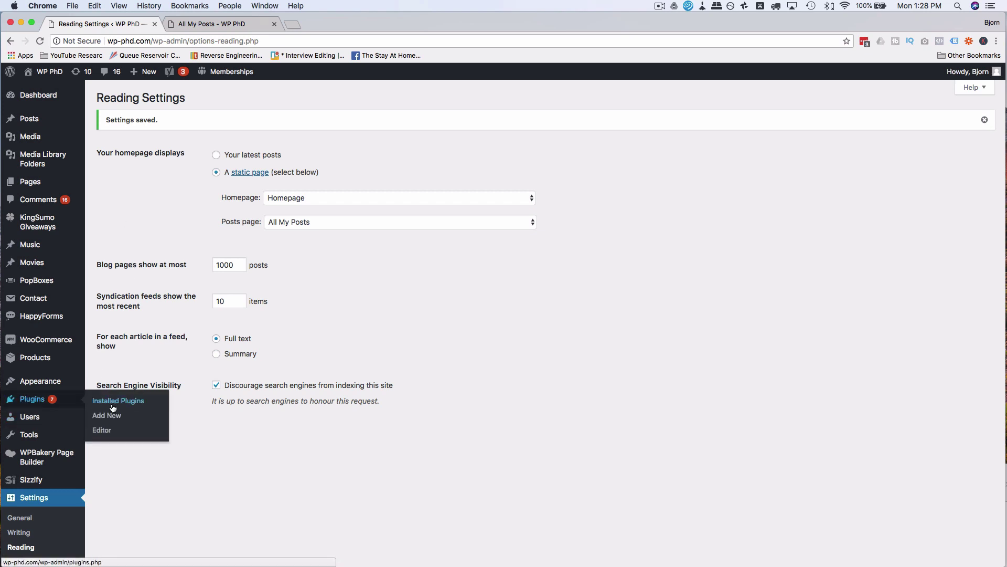
pyautogui.click(108, 417)
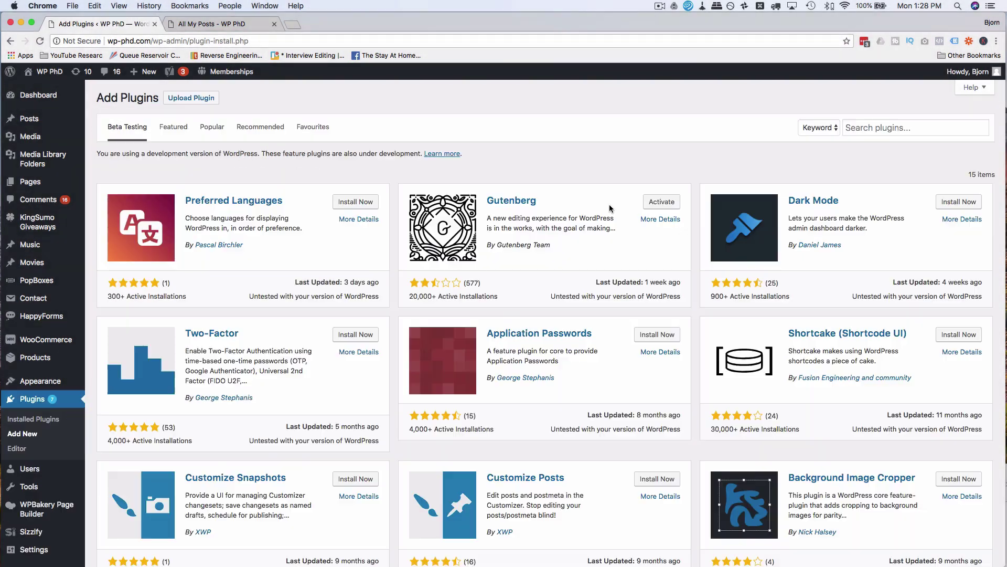
pyautogui.click(840, 127)
pyautogui.write('simple yearly ar')
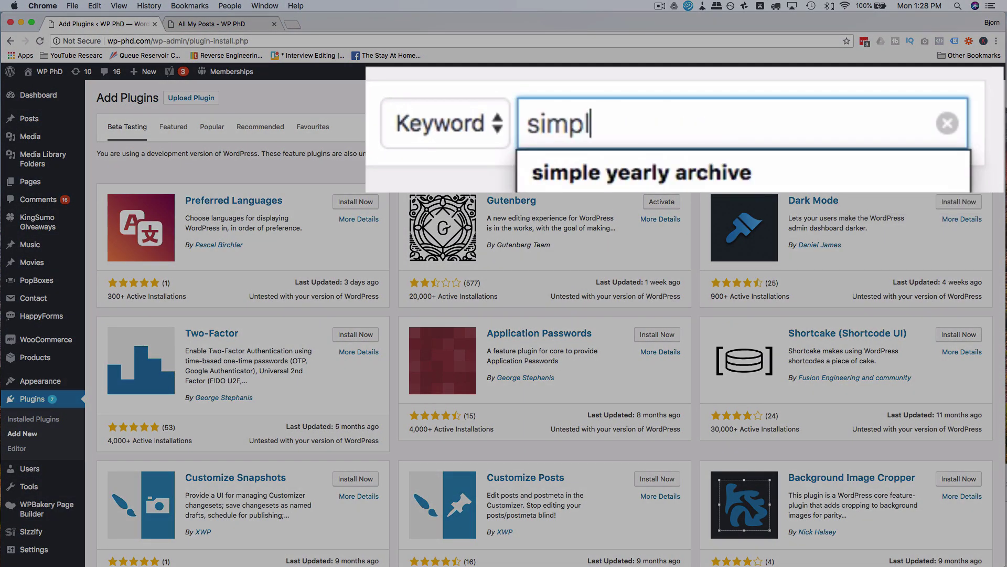
pyautogui.write('chive')
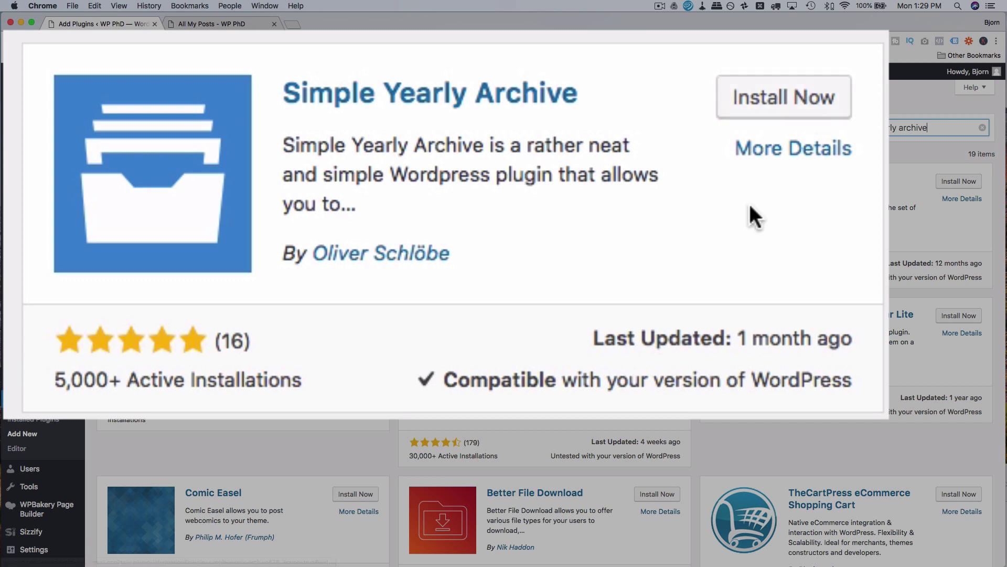
# - Install the Simple Yearly Archive plugin and activate it
pyautogui.click(814, 117)
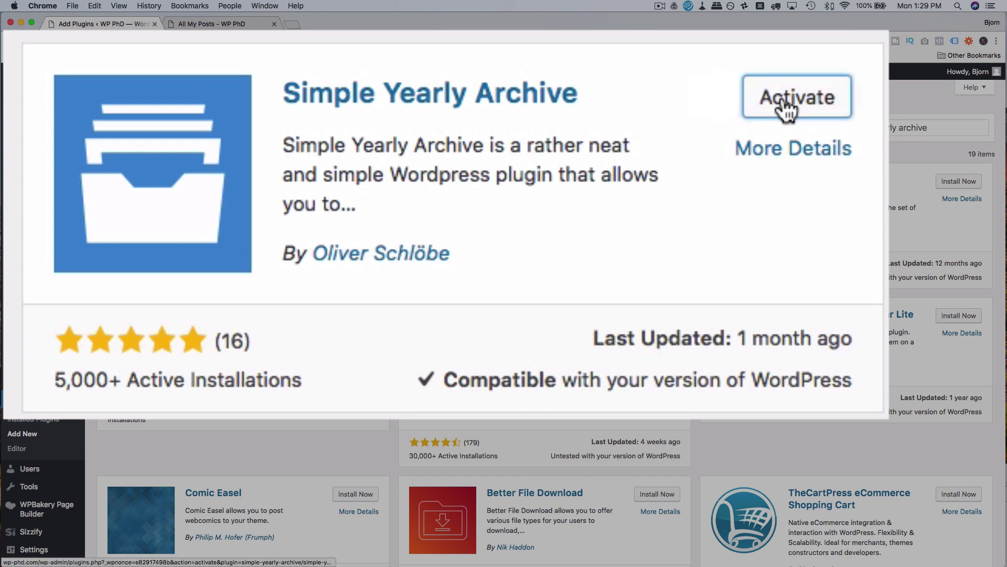
pyautogui.click(785, 107)
pyautogui.moveTo(75, 312)
pyautogui.scroll(-5, 75, 311)
pyautogui.moveTo(34, 359)
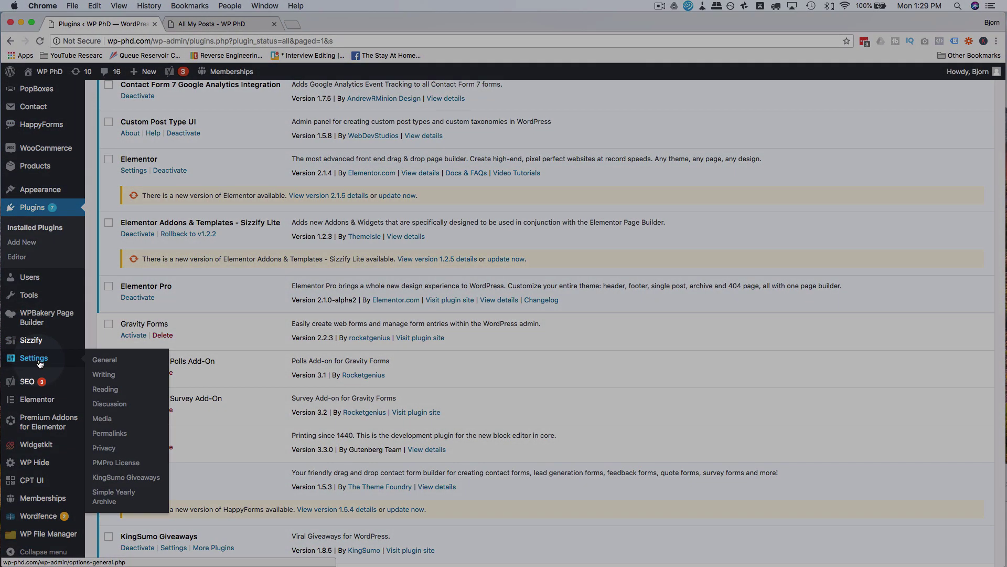
# - Choose the 'Monday, July 30' (l, F j) date format, enable Linked years, and update the options
pyautogui.click(122, 499)
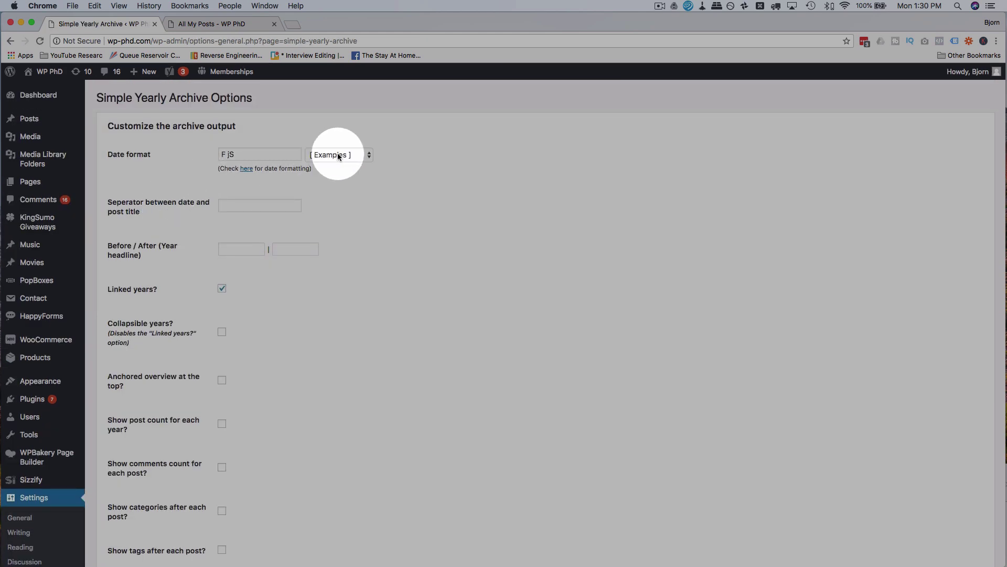
pyautogui.click(338, 155)
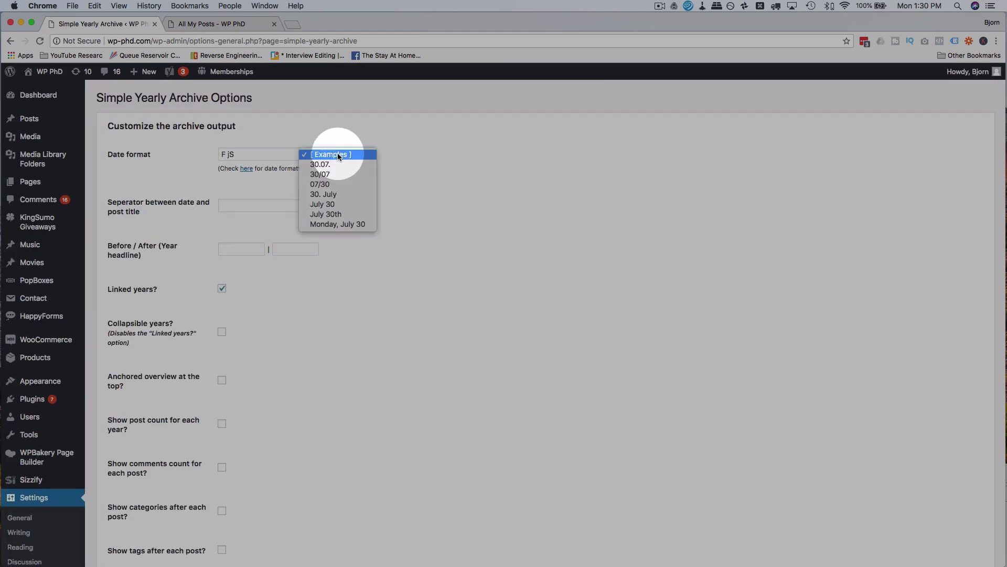
pyautogui.click(349, 224)
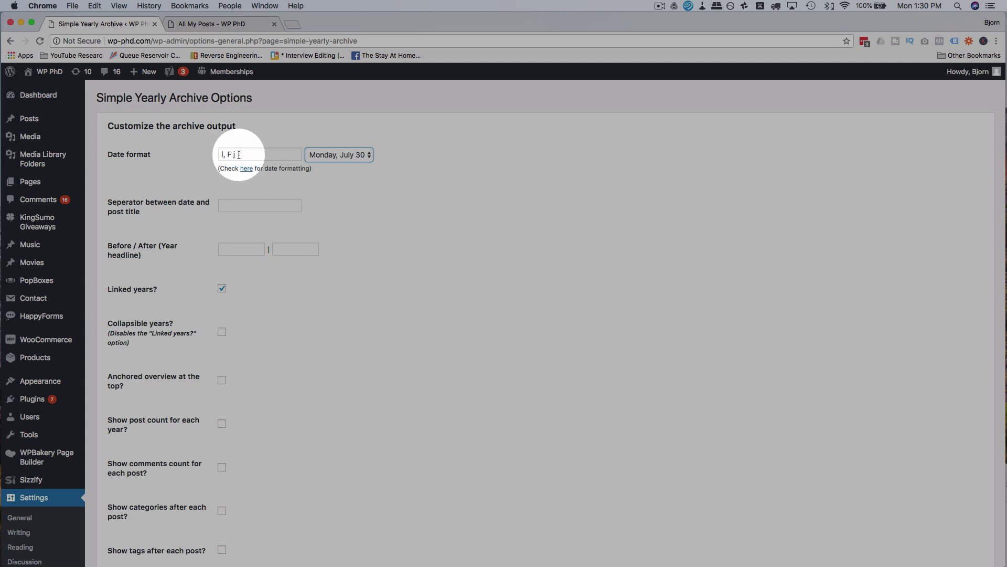
pyautogui.scroll(-4, 210, 167)
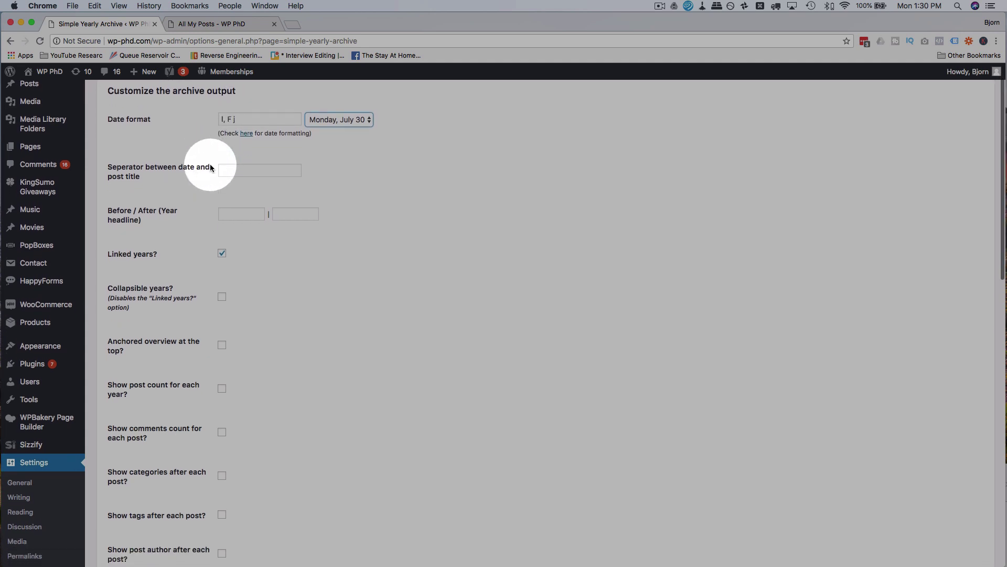
pyautogui.click(222, 202)
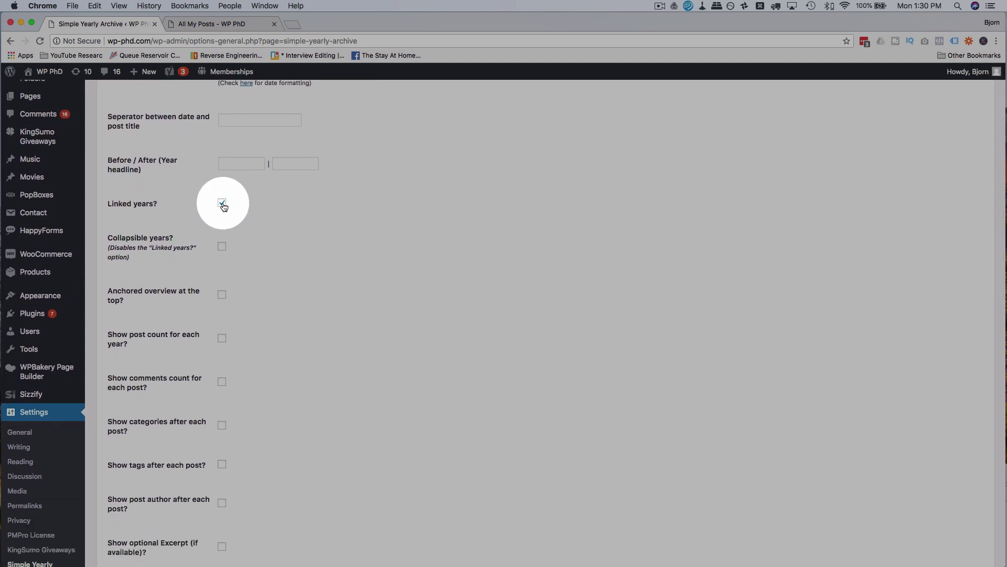
pyautogui.scroll(-5, 194, 213)
pyautogui.scroll(-12, 219, 355)
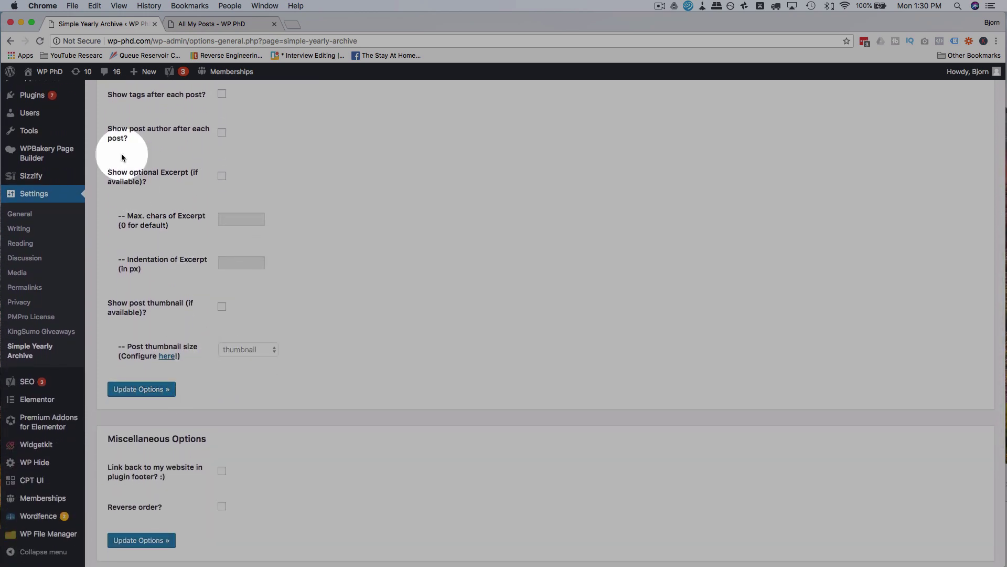
pyautogui.click(147, 391)
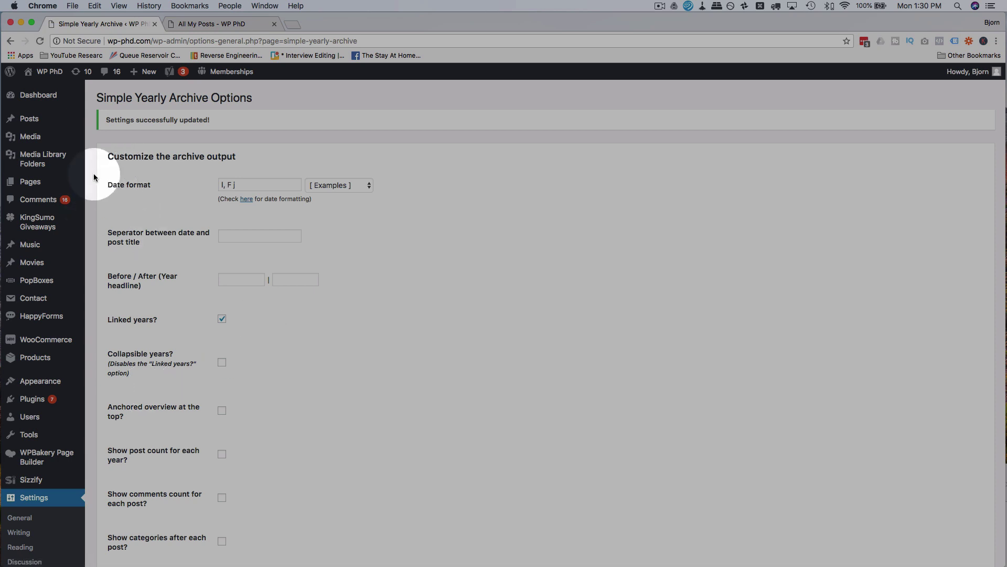
# - Create and publish a new page titled 'All My Posts #2'
pyautogui.moveTo(32, 183)
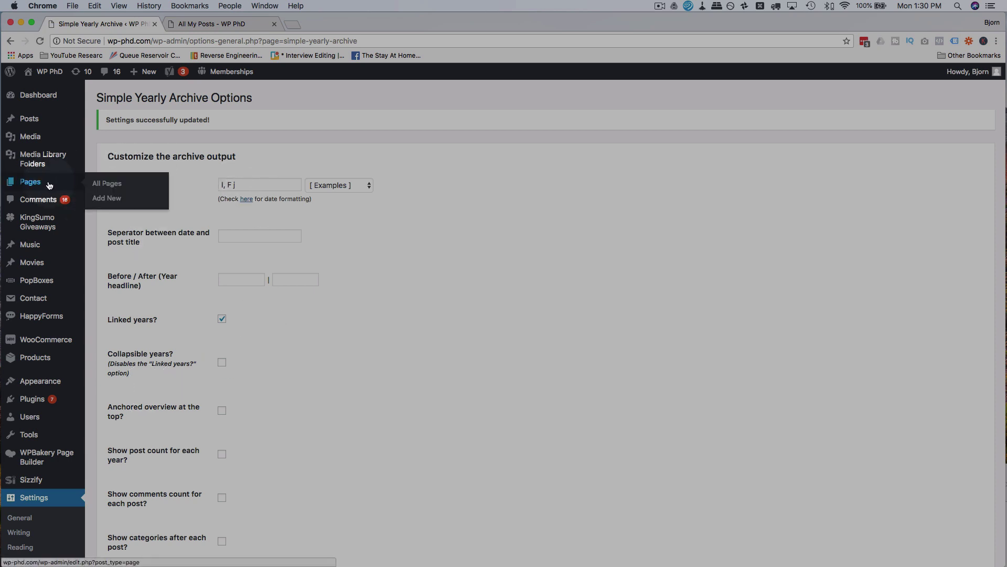
pyautogui.click(114, 204)
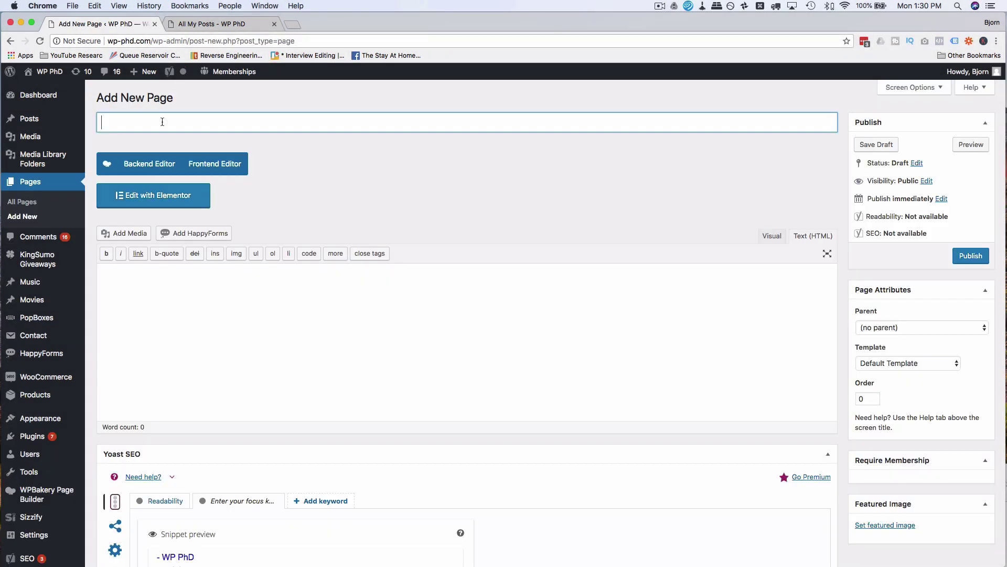
pyautogui.write('All My Posts #2')
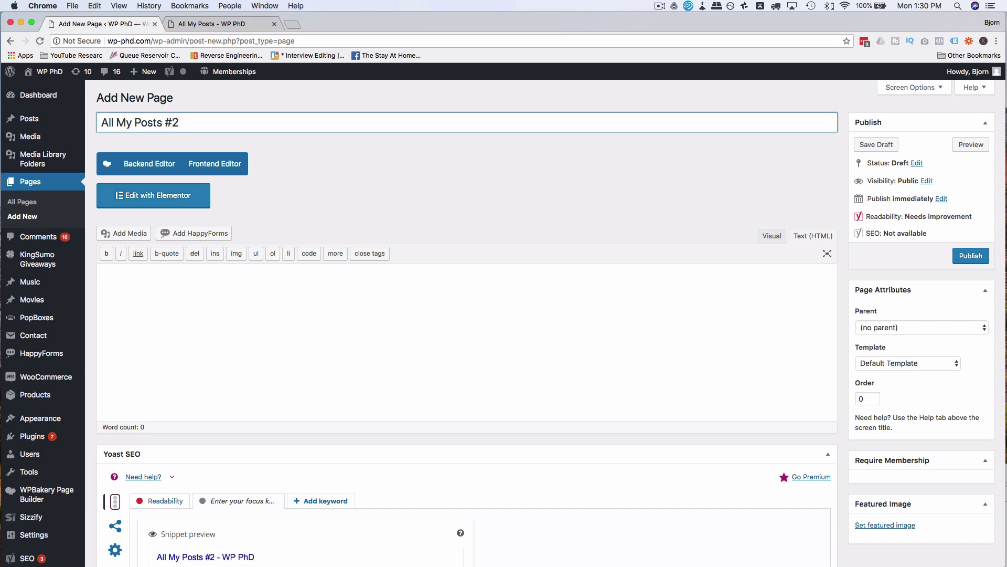
pyautogui.click(971, 255)
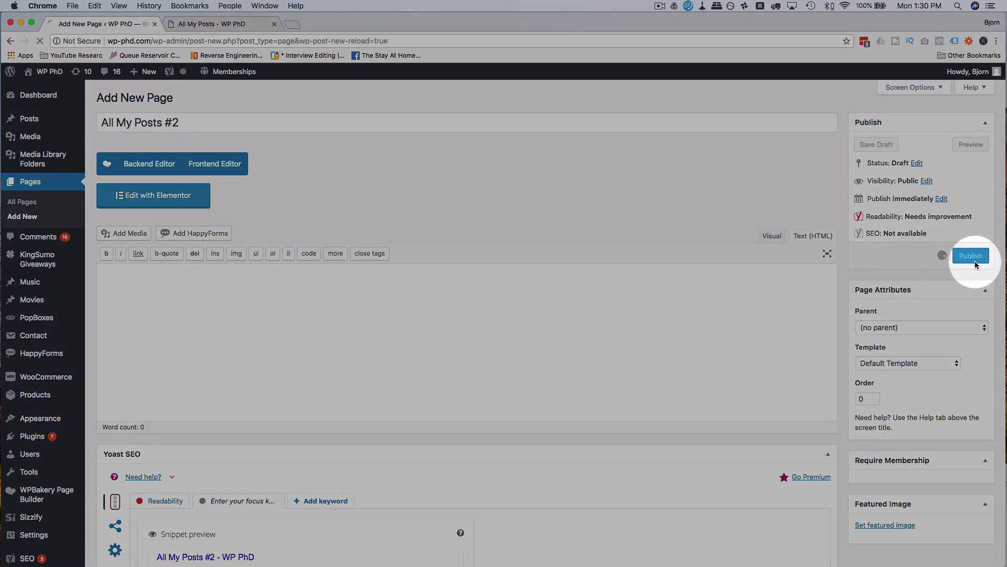
# - Open the page's permalink in a new tab, view it, then return to the editor
pyautogui.rightClick(217, 174)
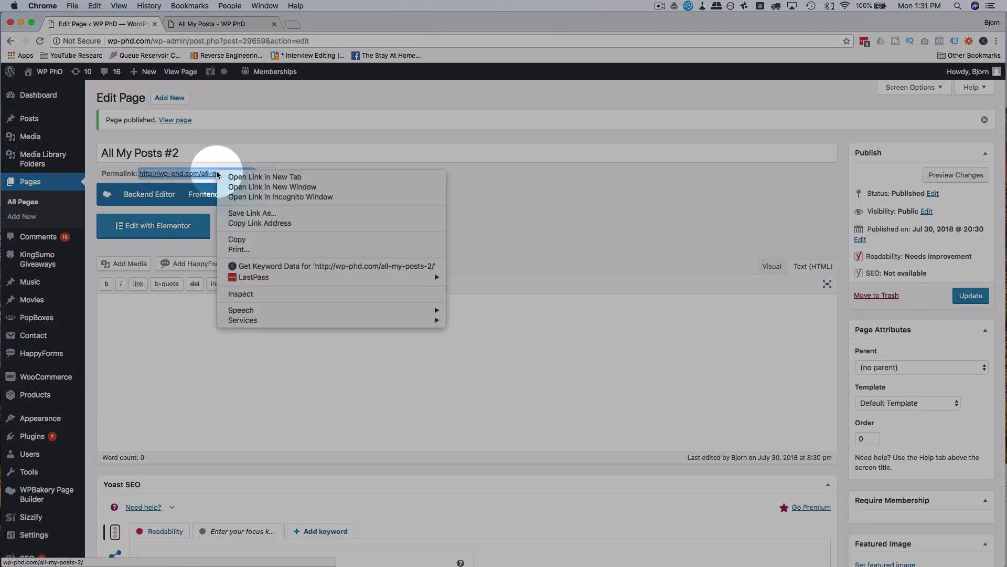
pyautogui.click(278, 177)
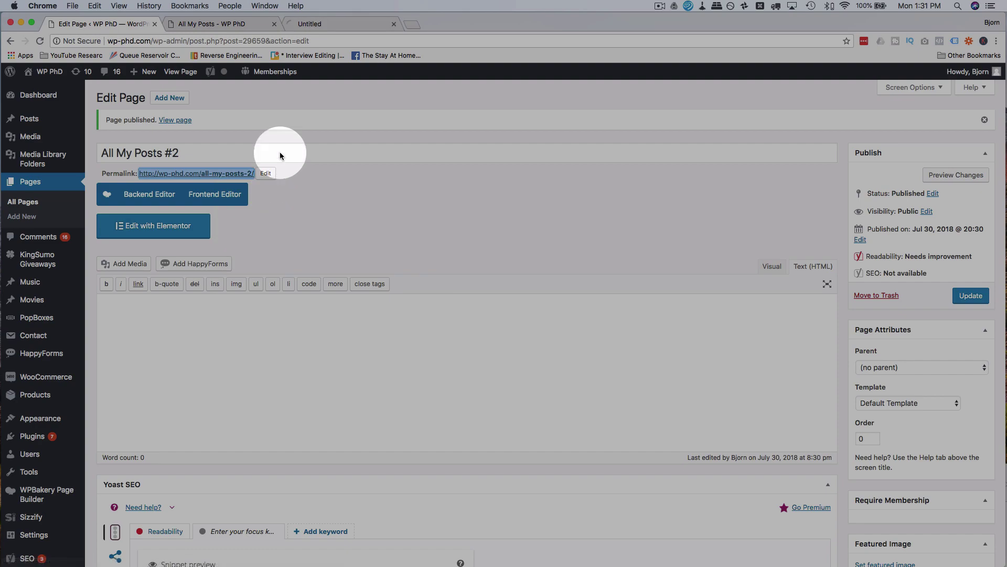
pyautogui.click(342, 24)
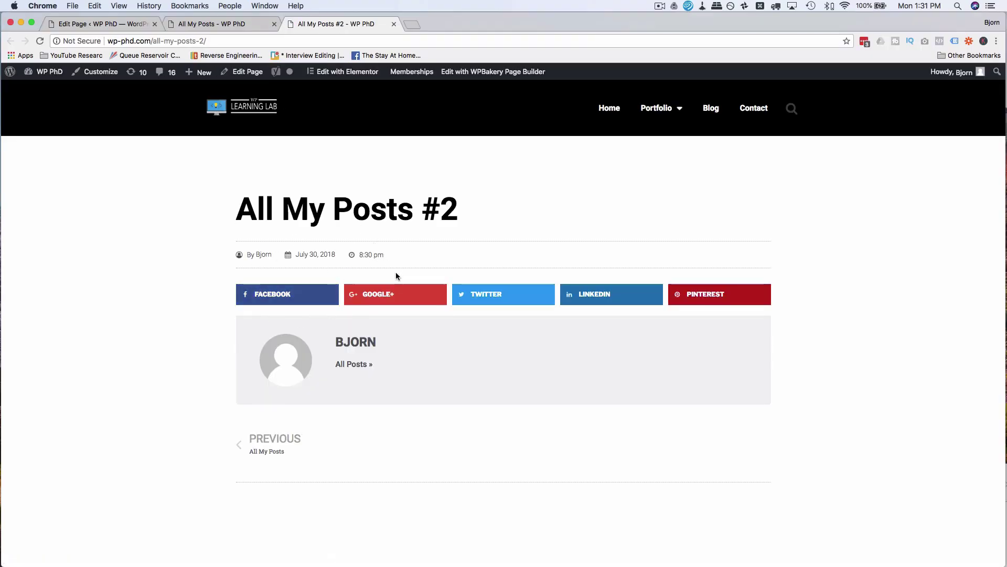
pyautogui.scroll(-3, 376, 297)
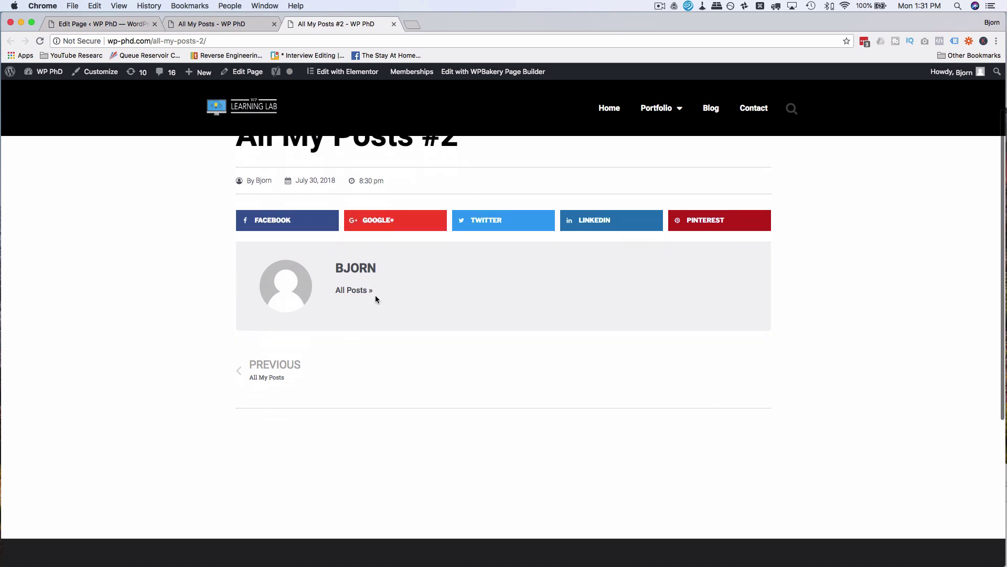
pyautogui.click(120, 24)
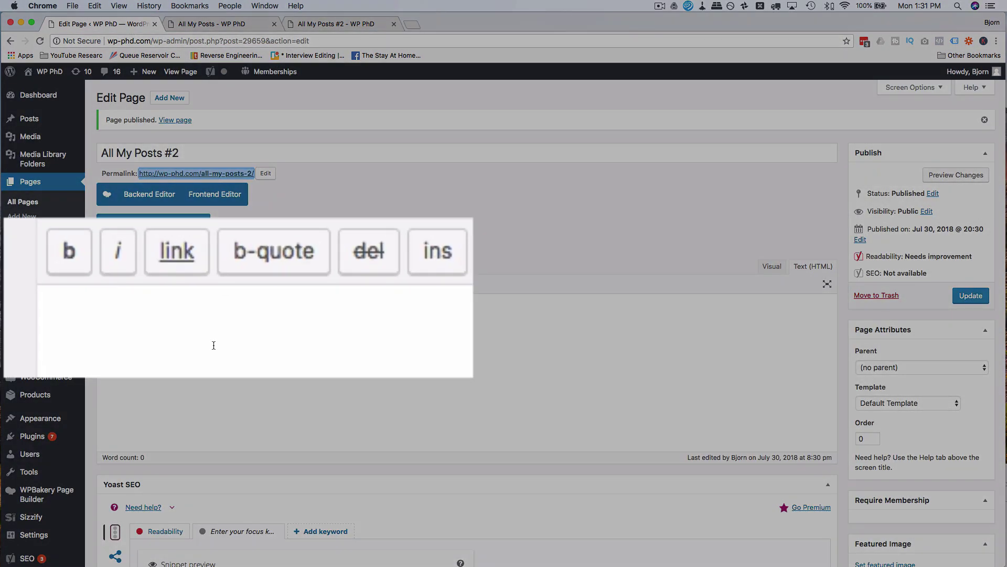
# - Enter the shortcode [SimpleYearlyArchive] as the page content and update the page
pyautogui.click(214, 344)
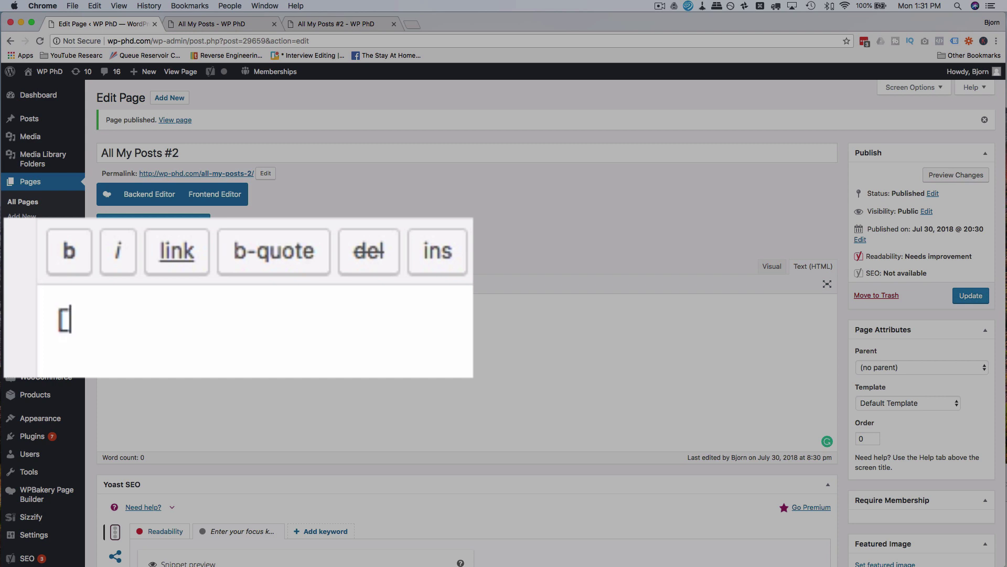
pyautogui.write('[Simply')
pyautogui.press('BackSpace')
pyautogui.write('eYearly')
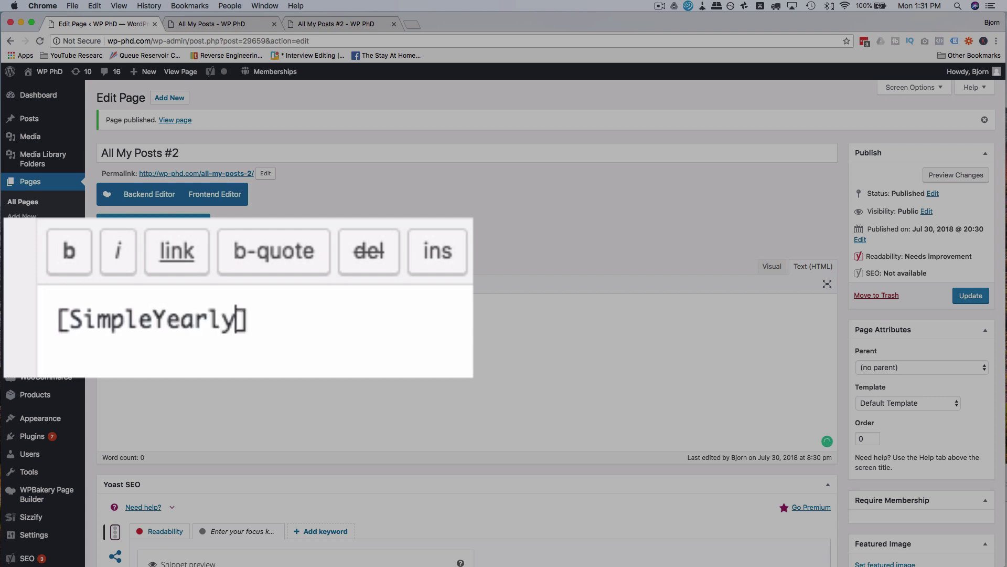
pyautogui.write('Arch')
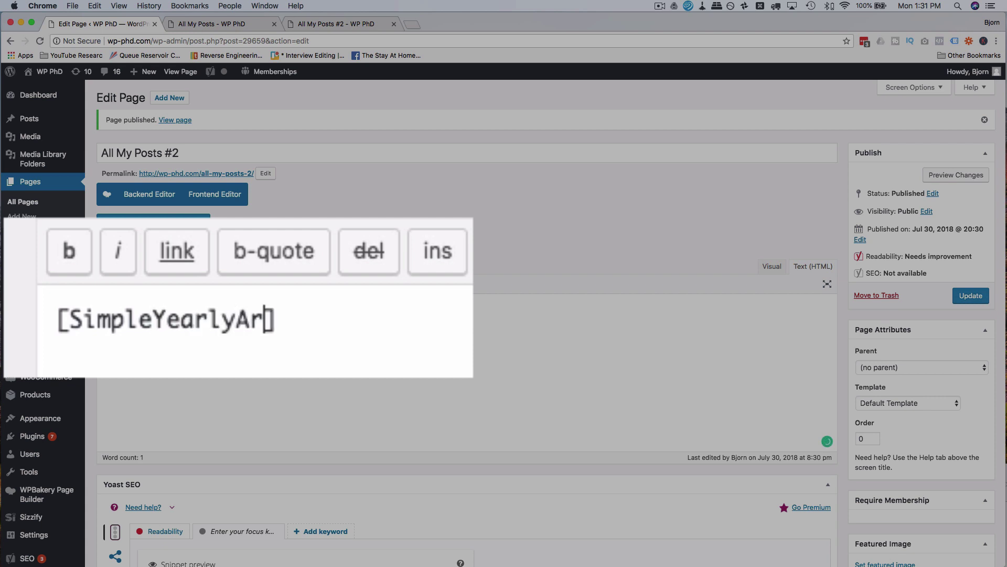
pyautogui.write('ive')
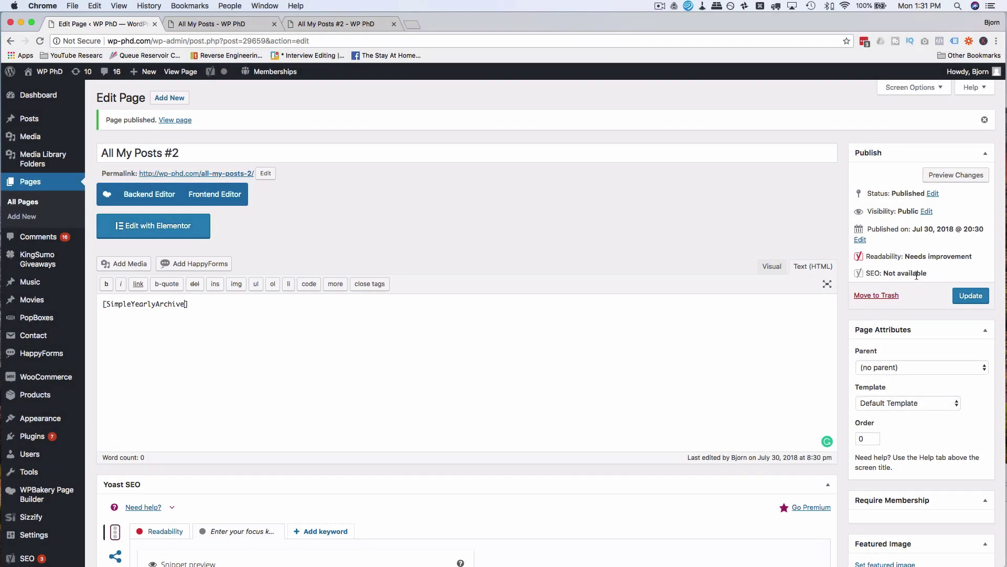
pyautogui.click(971, 296)
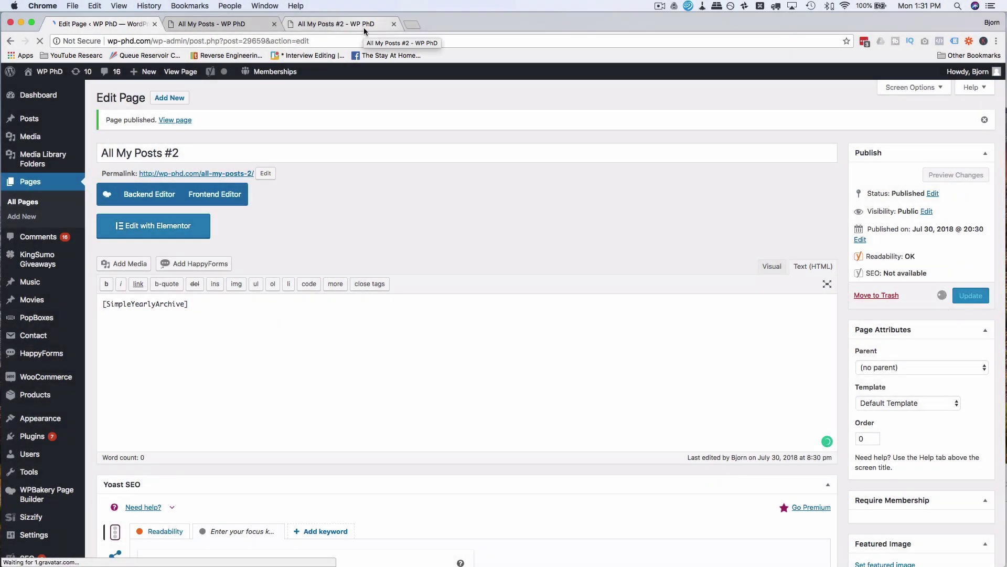
# - Reload the live All My Posts #2 page and browse its yearly list, visiting Best Movies
pyautogui.click(364, 27)
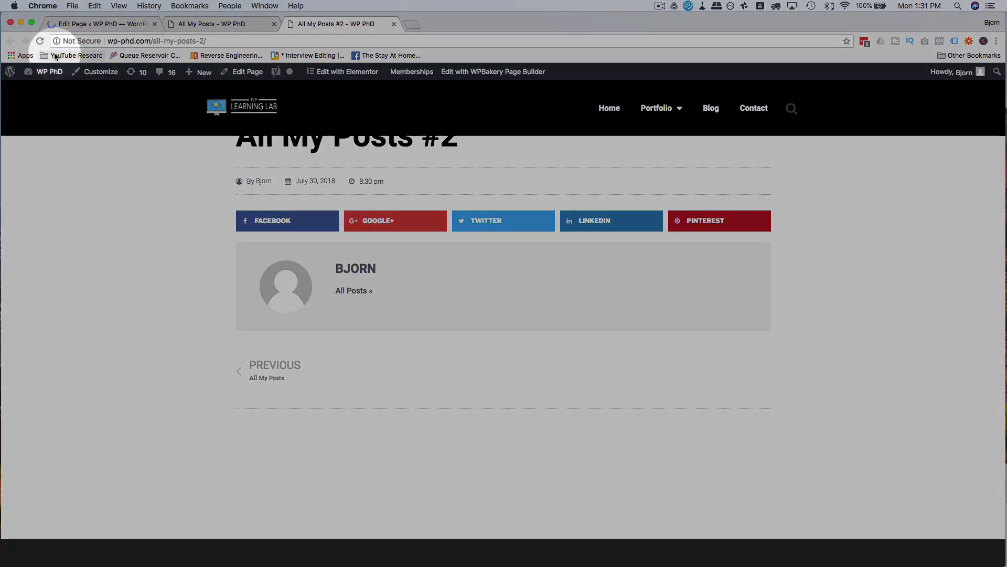
pyautogui.click(40, 41)
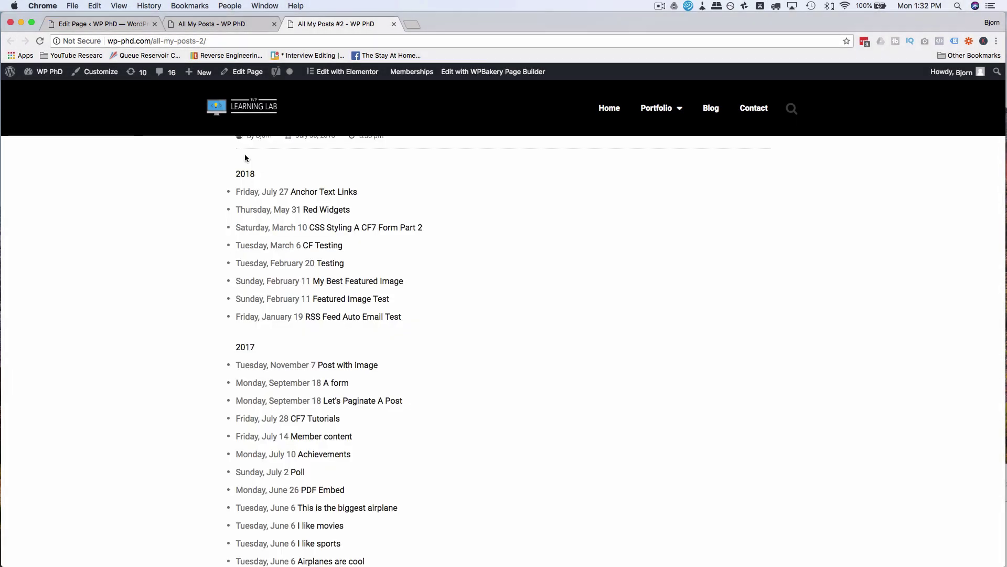
pyautogui.scroll(-6, 253, 320)
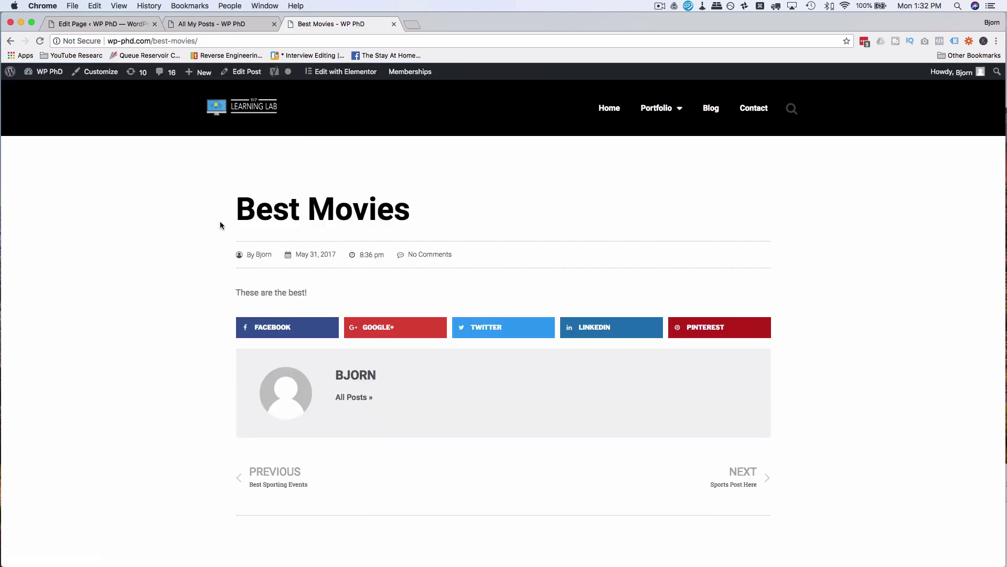
pyautogui.click(15, 45)
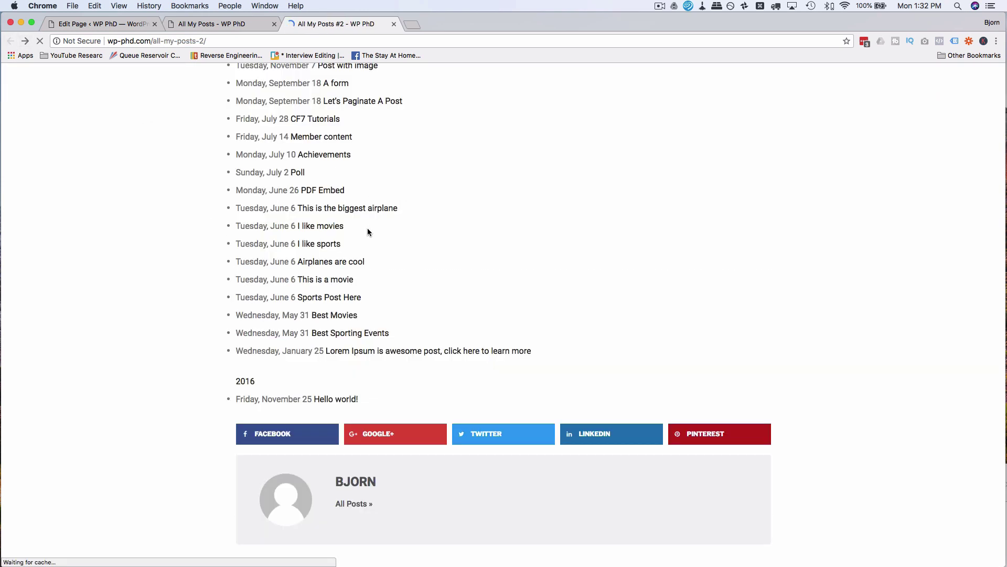
pyautogui.scroll(3, 333, 323)
pyautogui.scroll(4, 333, 323)
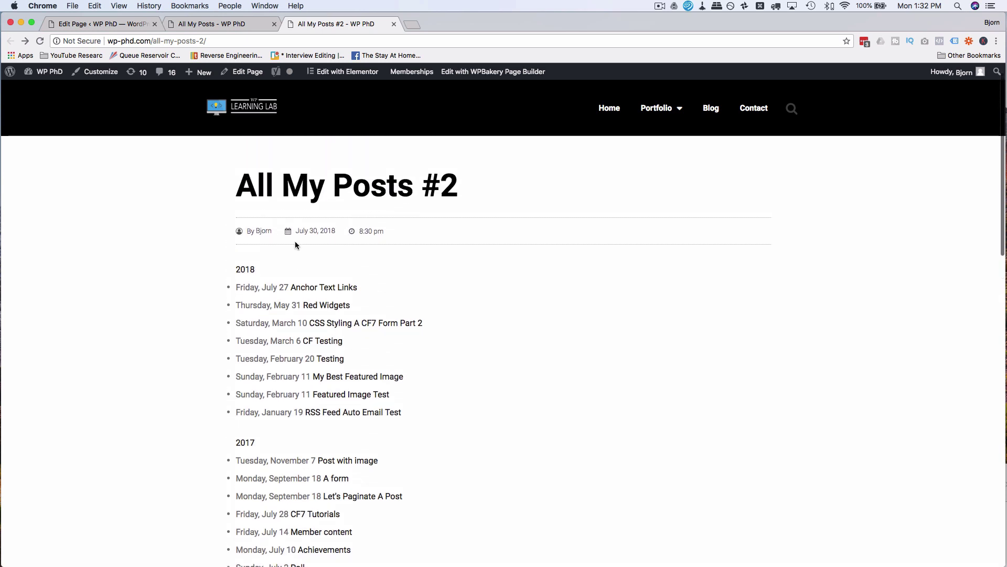
pyautogui.click(200, 26)
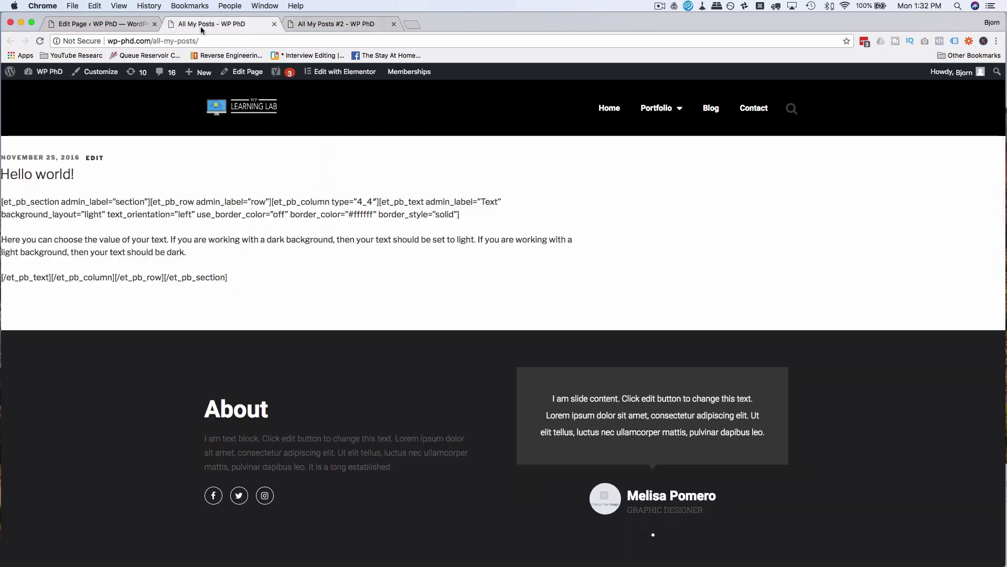
pyautogui.scroll(3, 219, 272)
pyautogui.scroll(6, 219, 271)
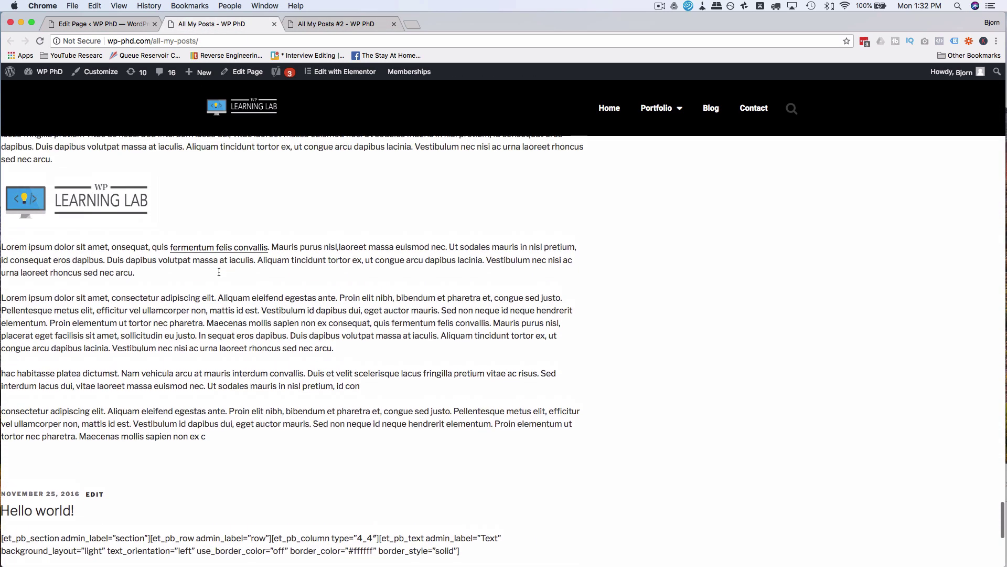
pyautogui.scroll(4, 219, 274)
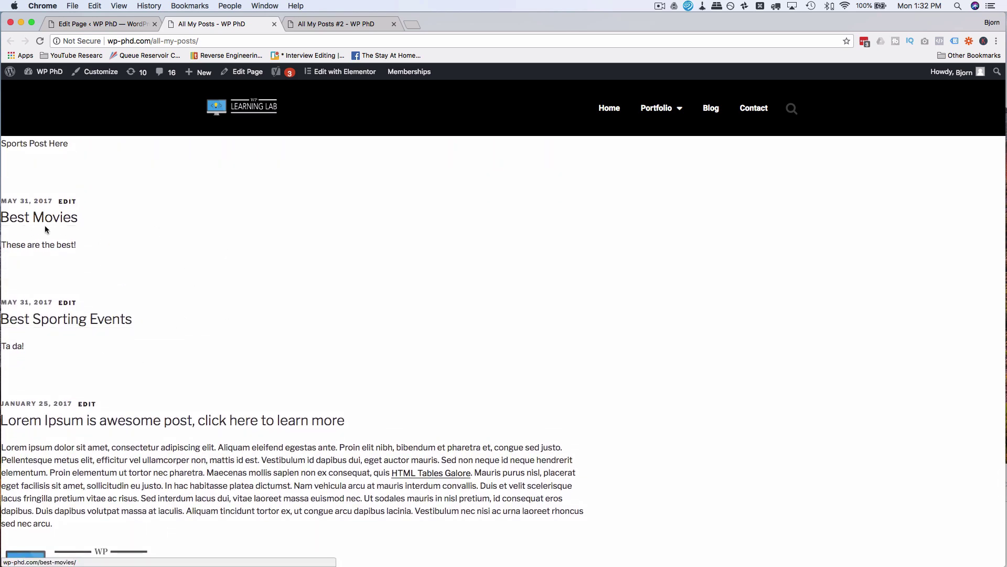
pyautogui.scroll(4, 145, 311)
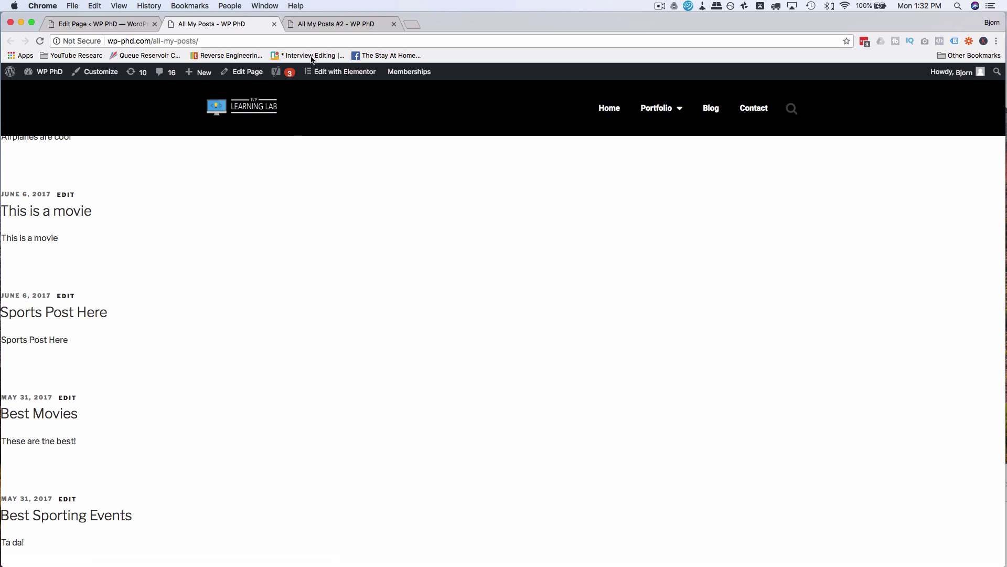
pyautogui.click(326, 24)
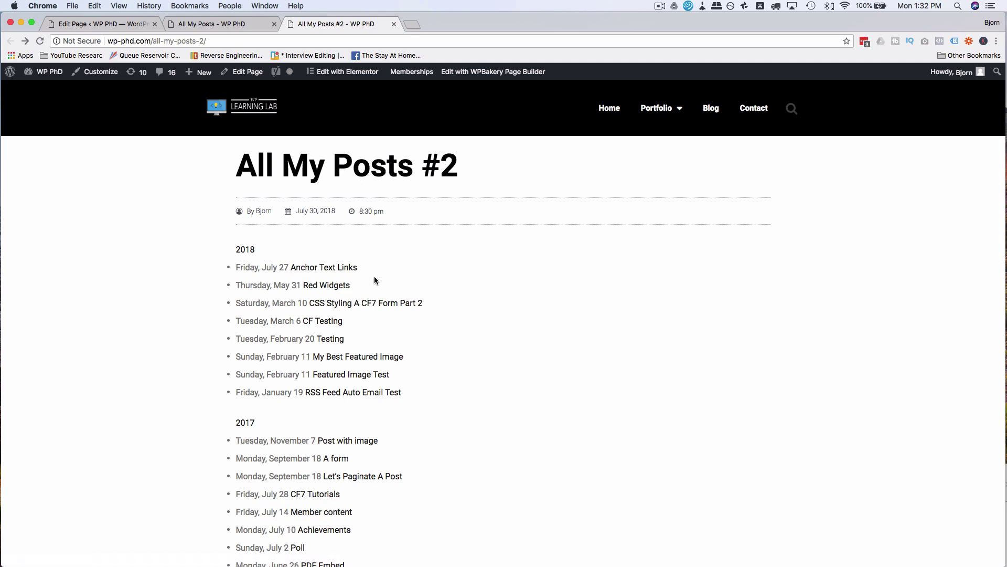
pyautogui.scroll(-5, 282, 297)
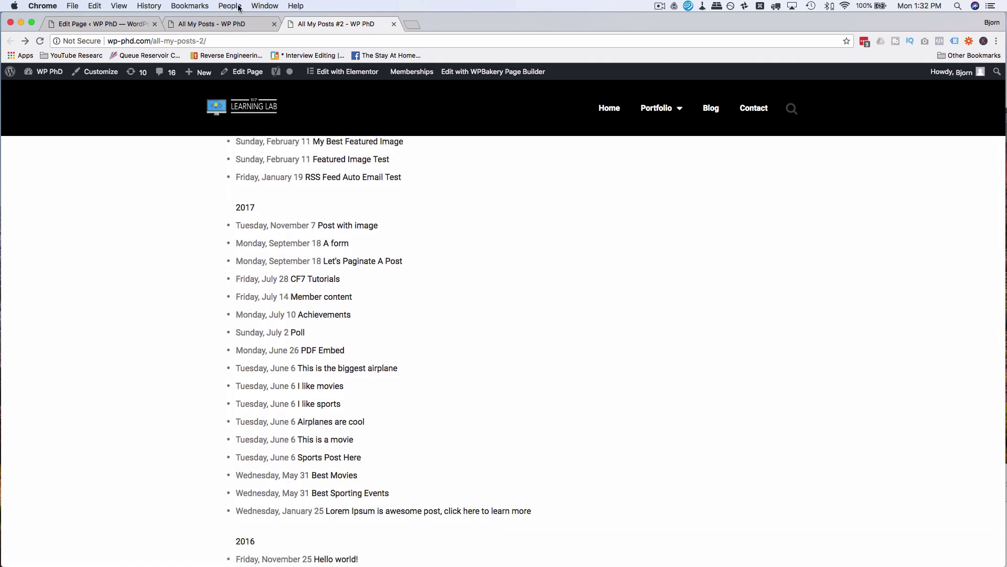